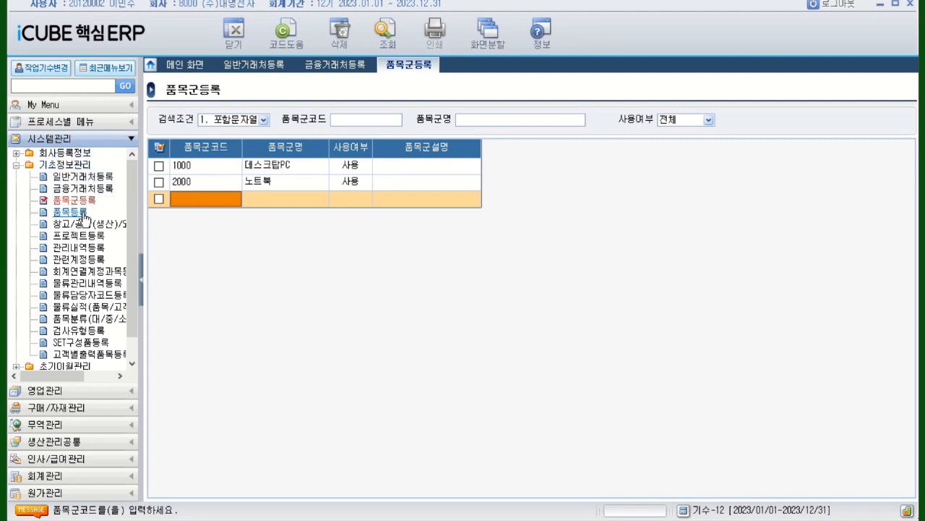
Open 품목등록 under 기초정보관리 and view the 품목군 code lookup for the search conditions without choosing a group
left_click(82, 215)
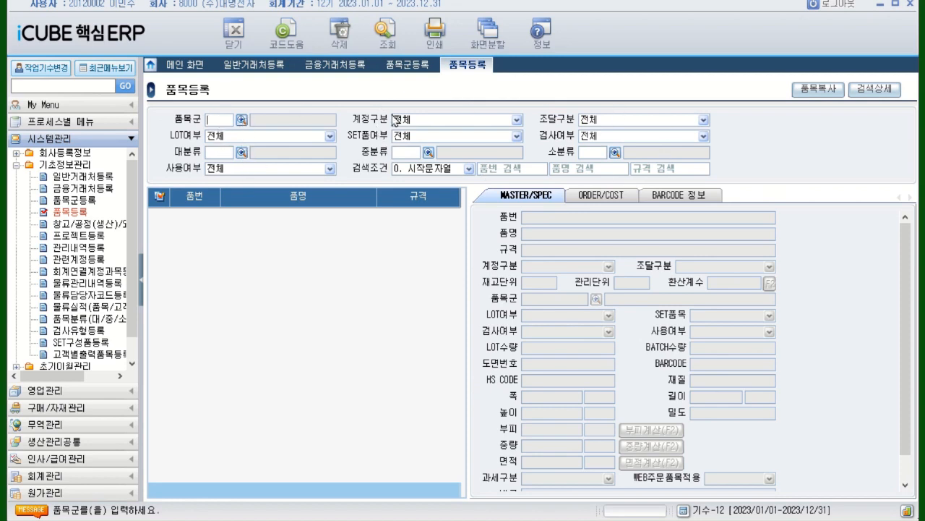
left_click(242, 120)
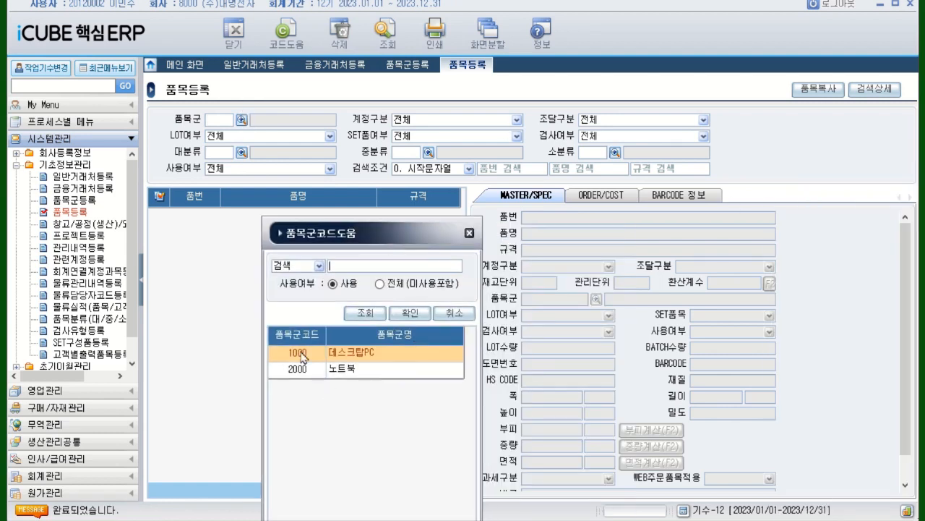
left_click(469, 235)
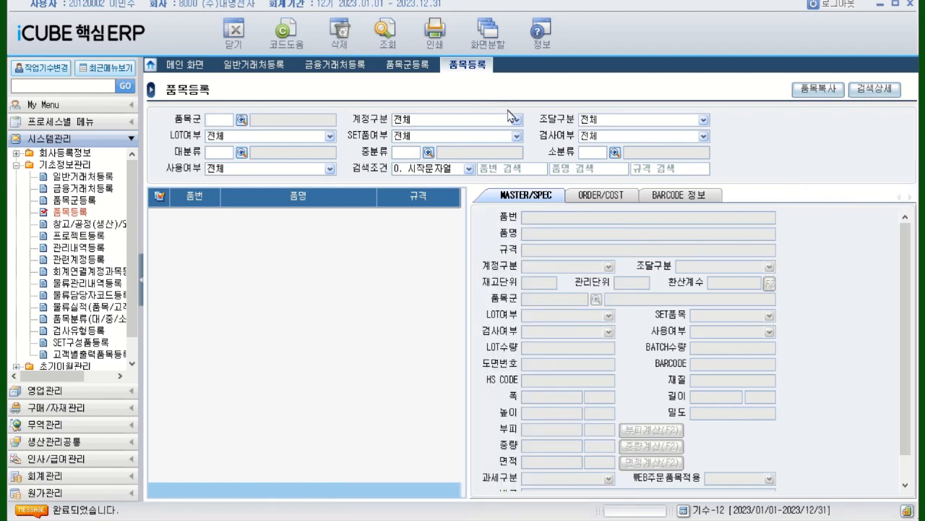
Examine the available options of the 계정구분, 조달구분, LOT여부, SET품여부 and 검사여부 search filters
left_click(516, 120)
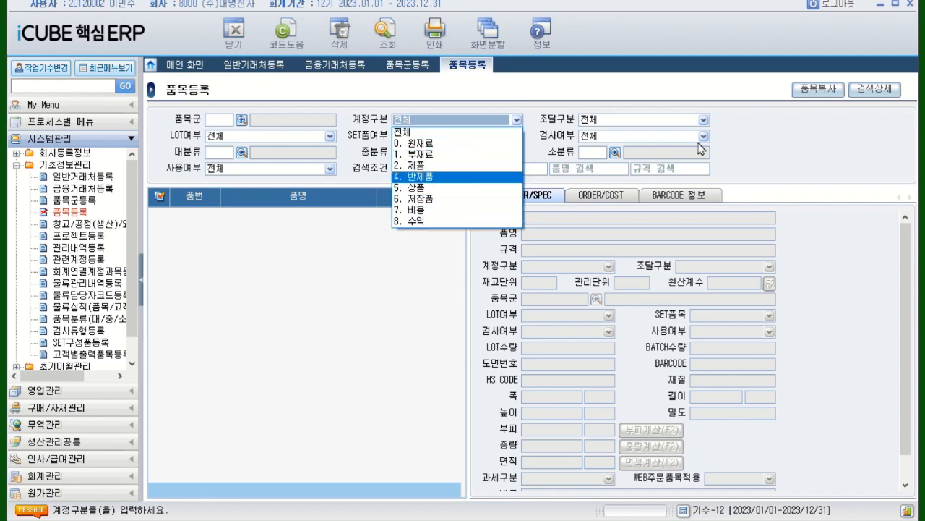
left_click(703, 120)
left_click(703, 120)
left_click(706, 122)
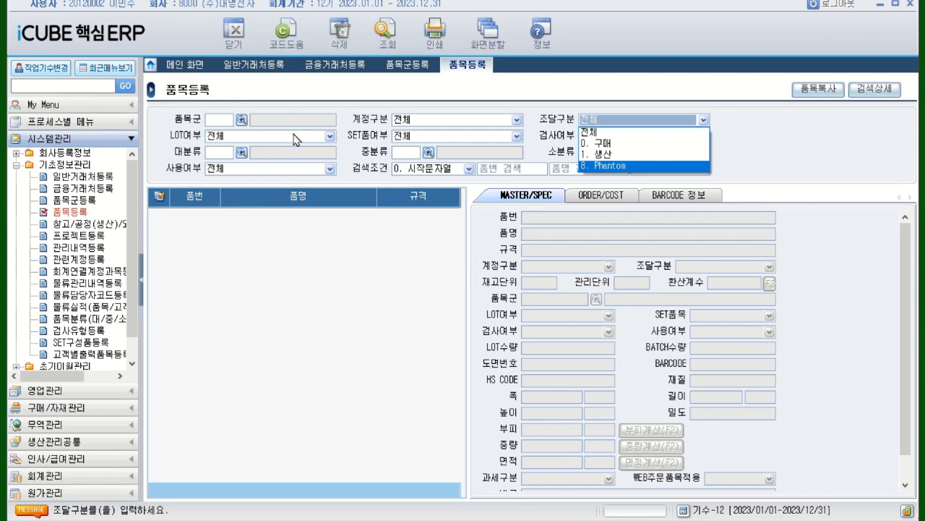
left_click(327, 137)
left_click(327, 137)
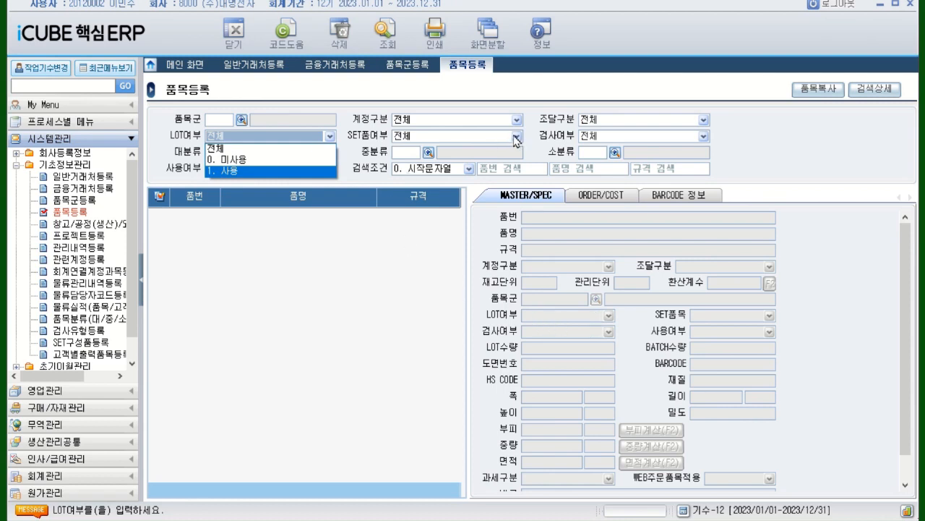
left_click(470, 137)
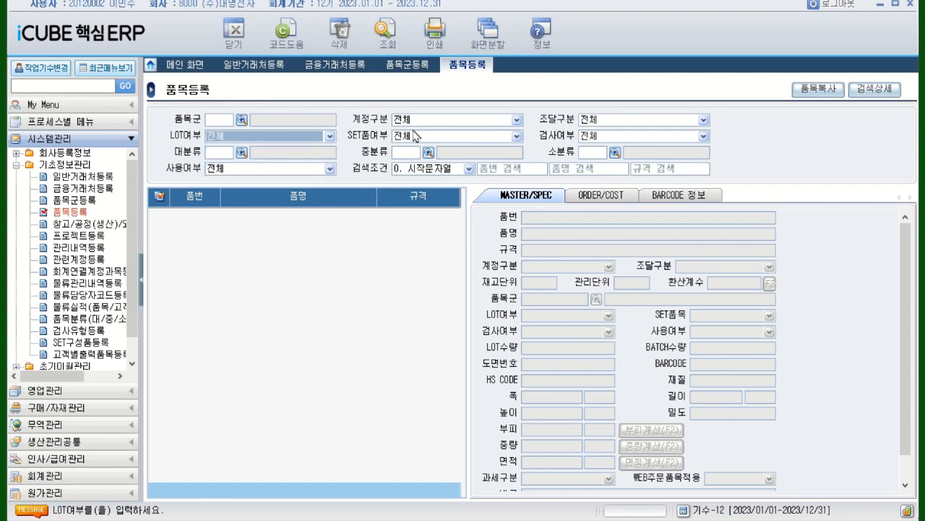
left_click(518, 137)
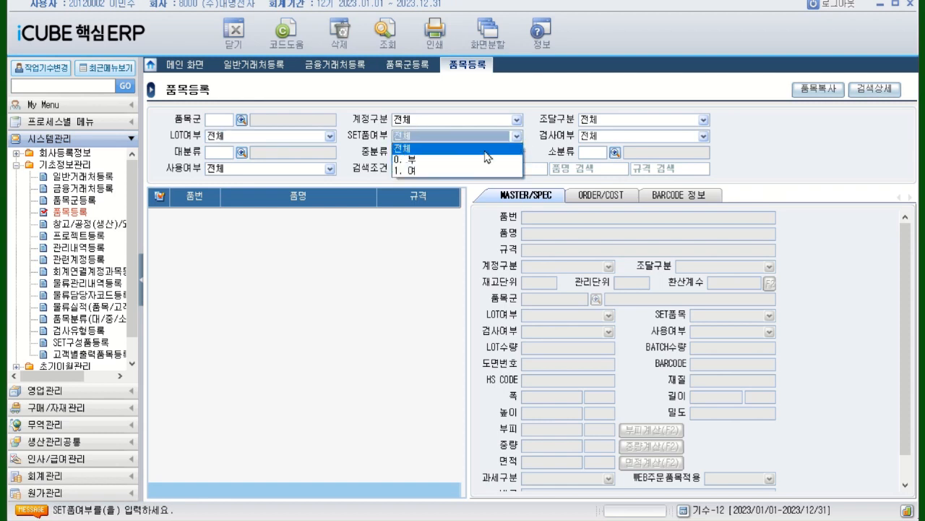
left_click(401, 210)
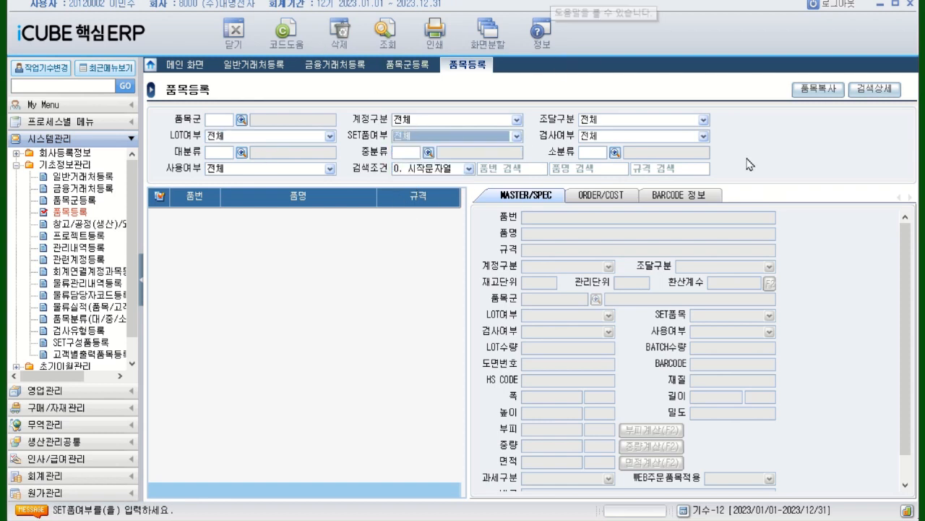
left_click(704, 137)
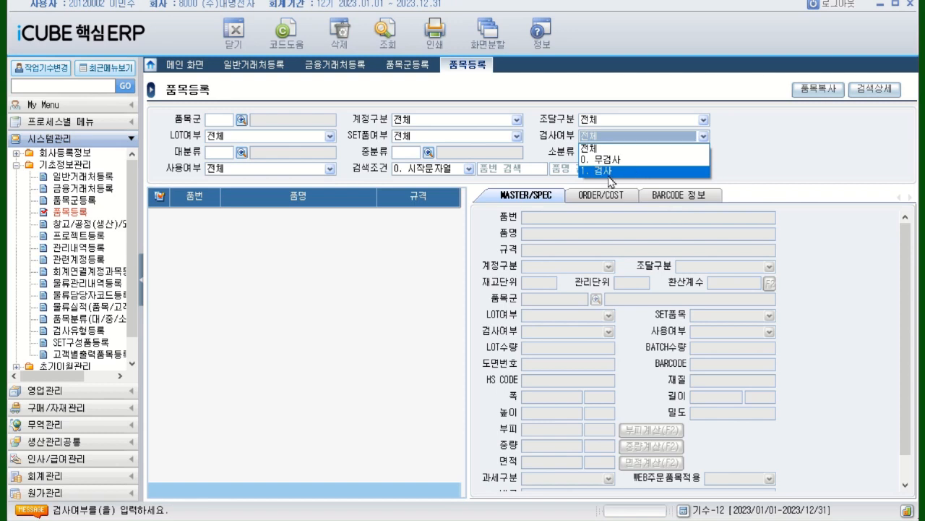
left_click(322, 274)
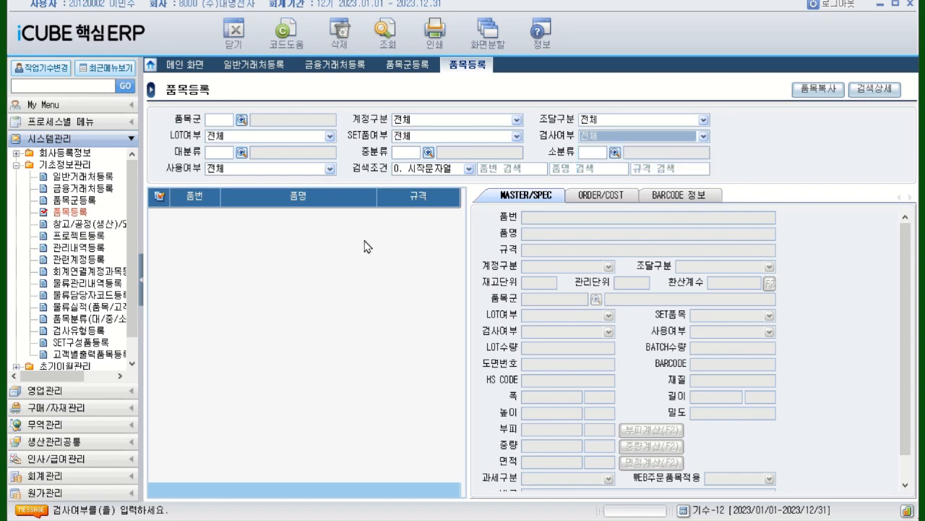
Query the item list and add an item with 품번 1001 and 품명 사무용PC, leaving 규격 blank
left_click(385, 39)
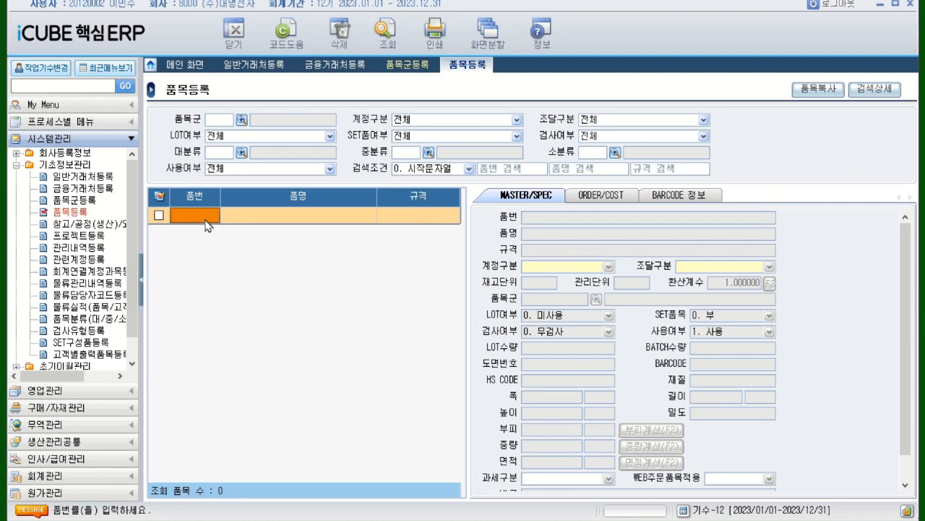
type("1001")
key("Return")
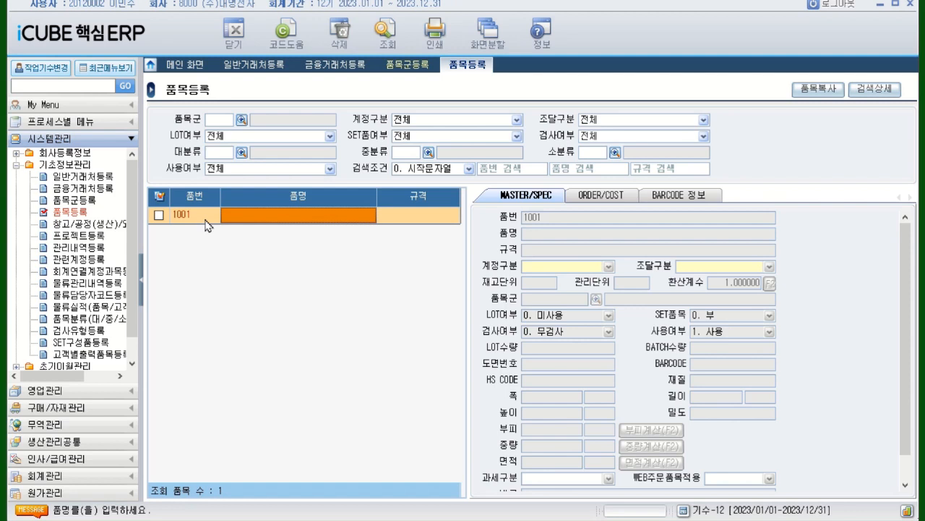
type("사")
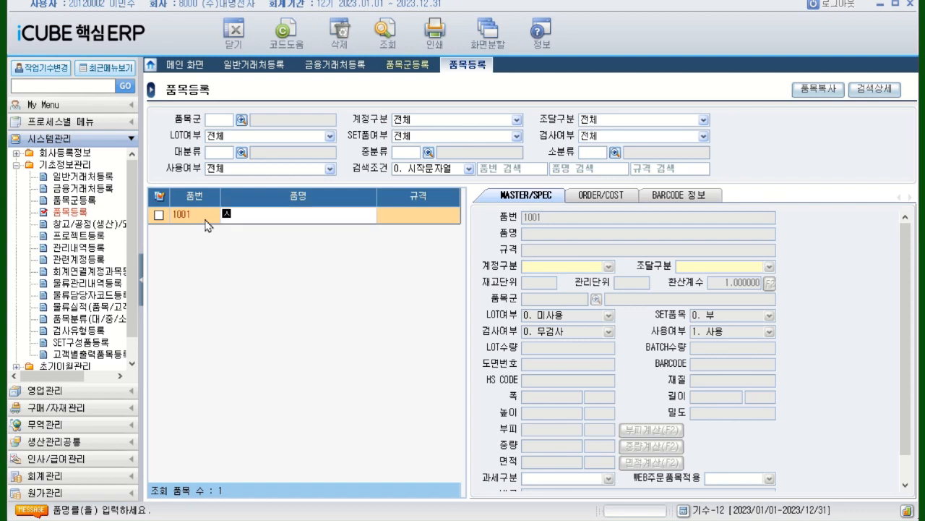
type("무용")
type("ㅍ")
type("C")
key("Return")
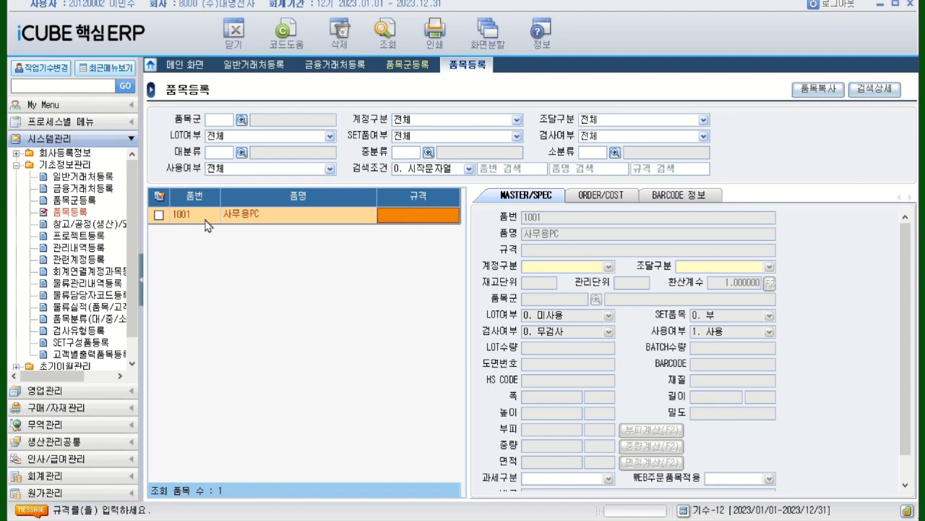
key("Return")
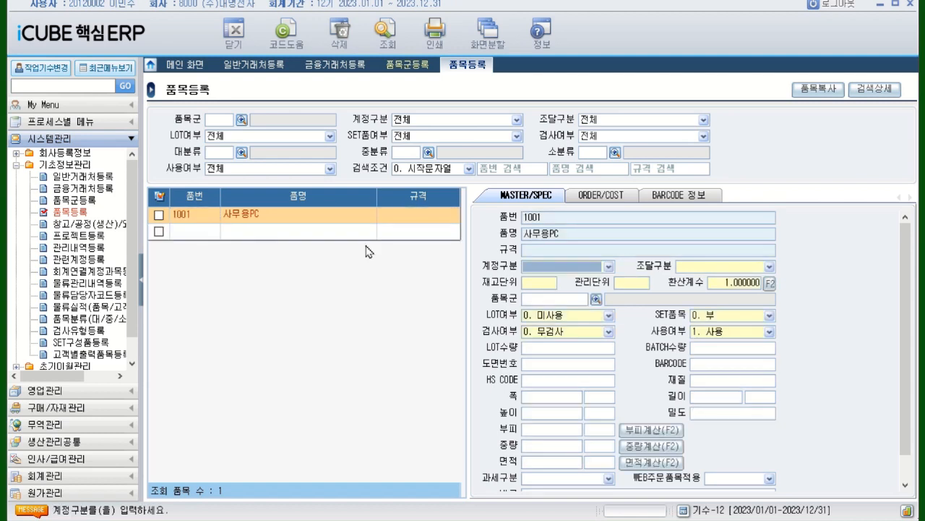
Set the 사무용PC item's 계정구분 to 2. 제품 and its 조달구분 to 1. 생산
left_click(610, 267)
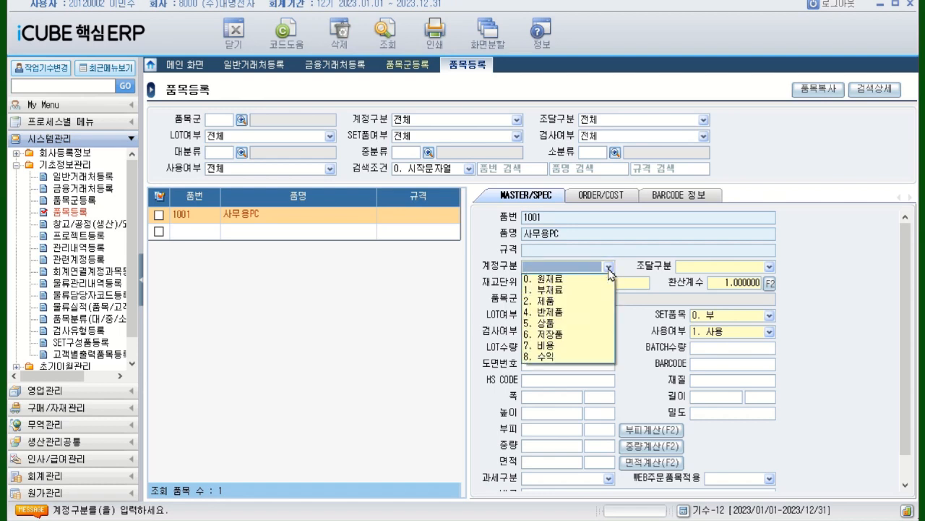
left_click(561, 304)
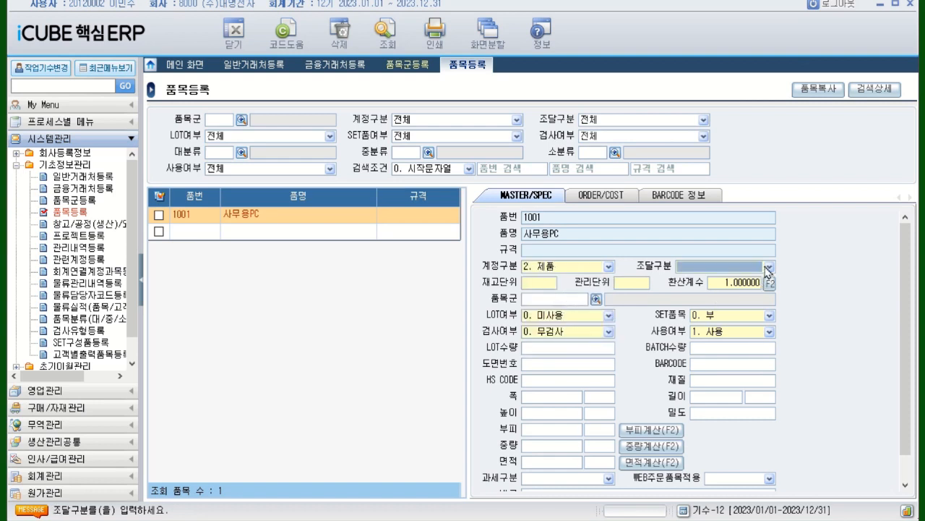
left_click(768, 267)
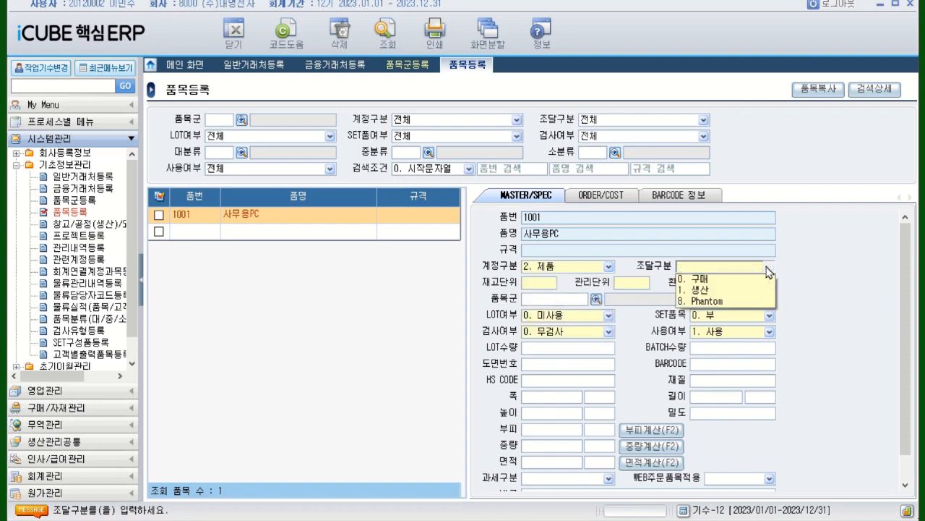
left_click(711, 292)
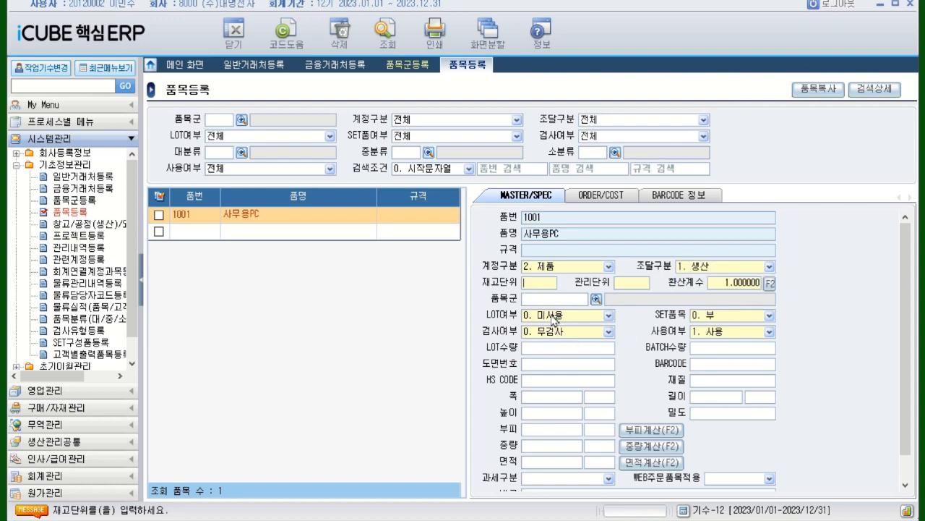
Set both the 재고단위 and 관리단위 of the 사무용PC item to EA
type("e")
key("BackSpace")
type("EA")
key("Return")
Assign the 품목군 1000 데스크탑PC to the 사무용PC item
left_click(557, 299)
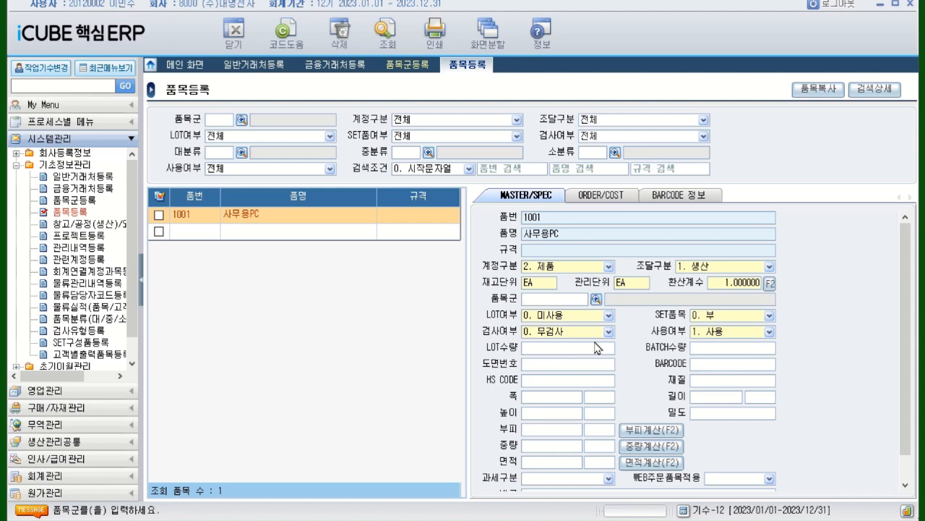
left_click(597, 303)
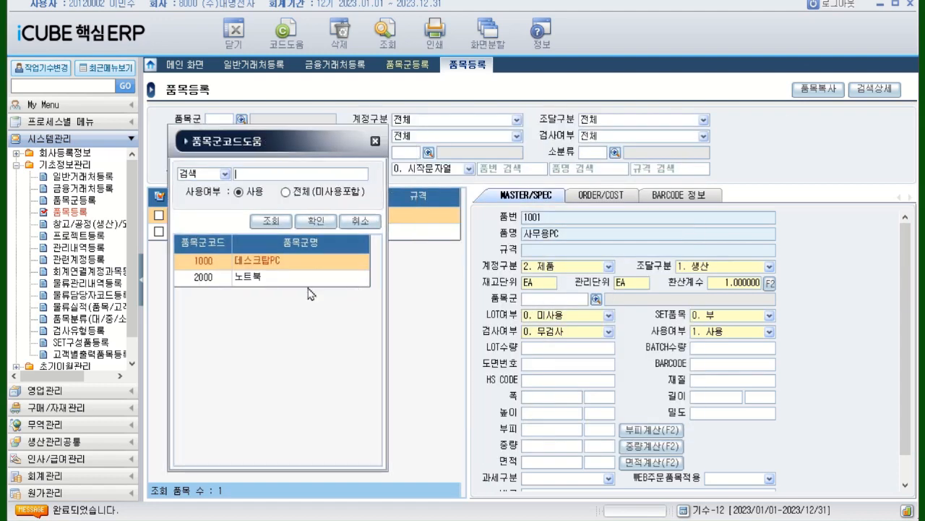
double_click(266, 267)
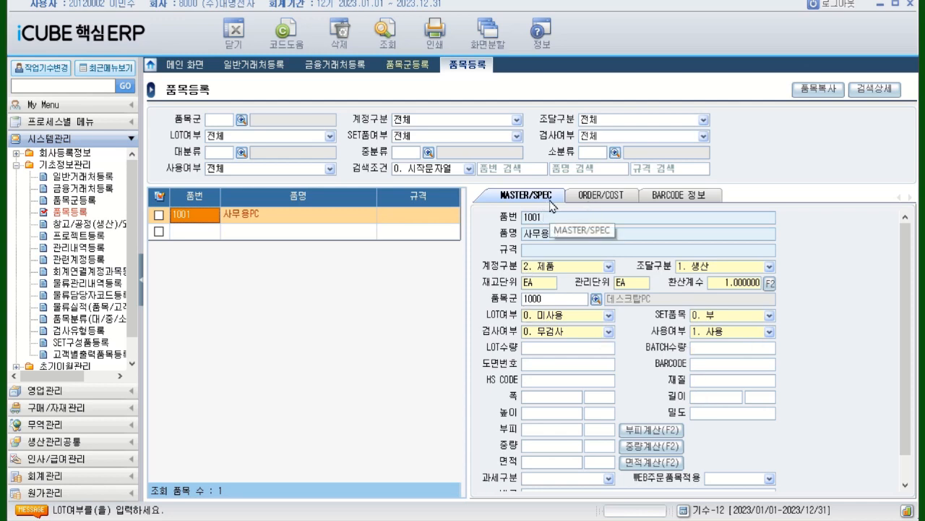
In the item's ORDER/COST data, set LEAD TIME to 2 days and choose (주)종로산업 as the 주거래처
left_click(614, 202)
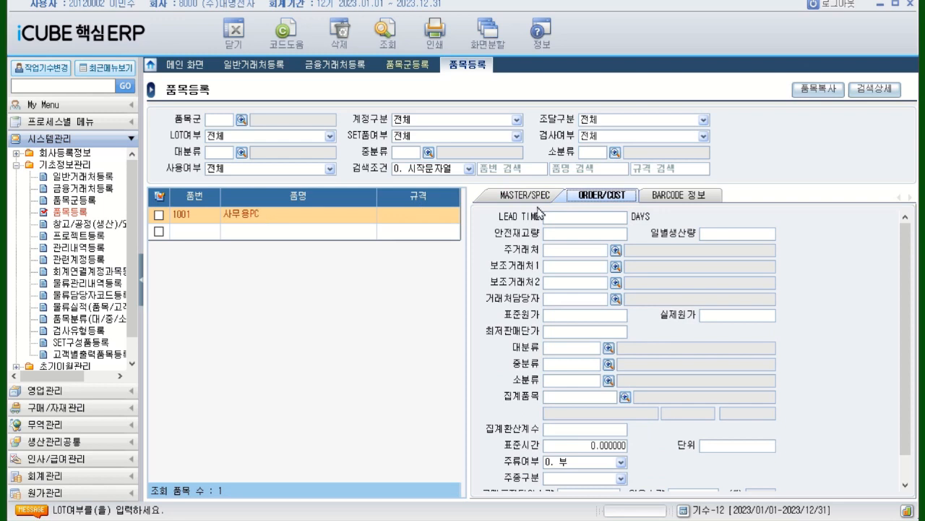
left_click(608, 217)
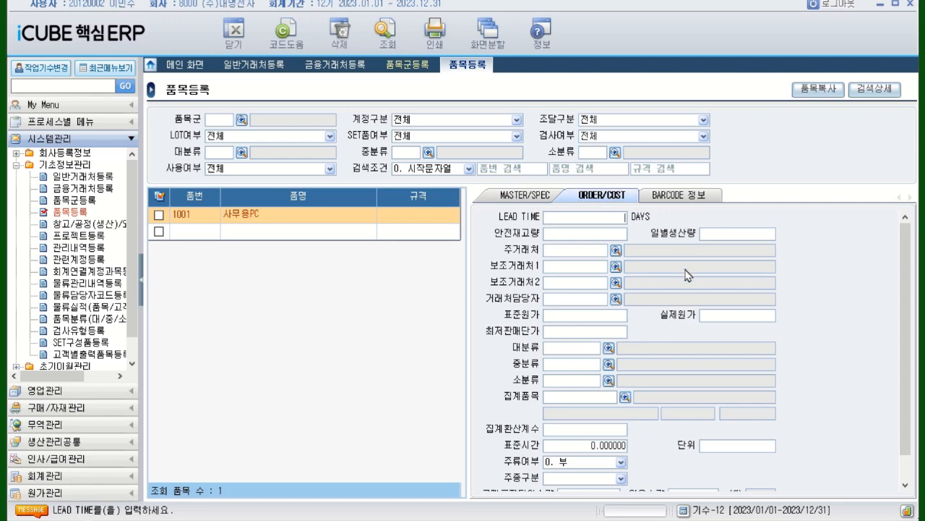
type("4")
key("Return")
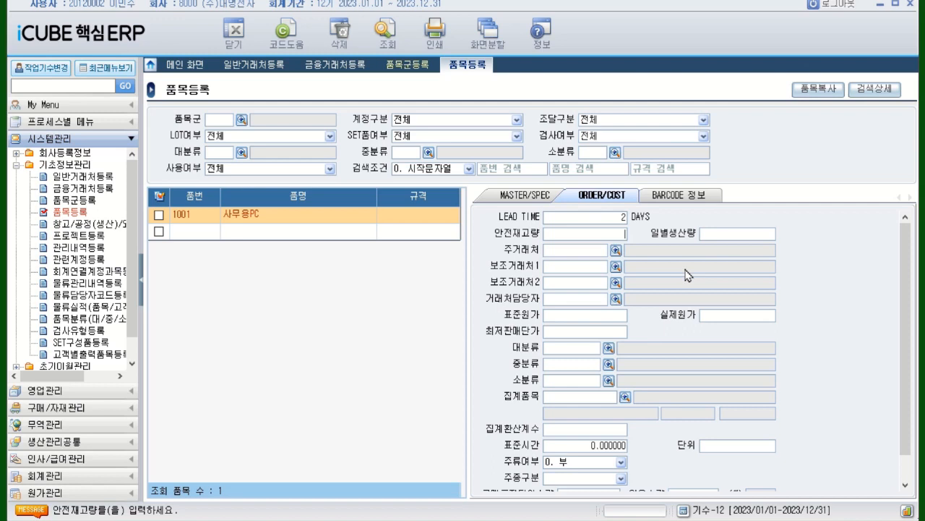
left_click(616, 251)
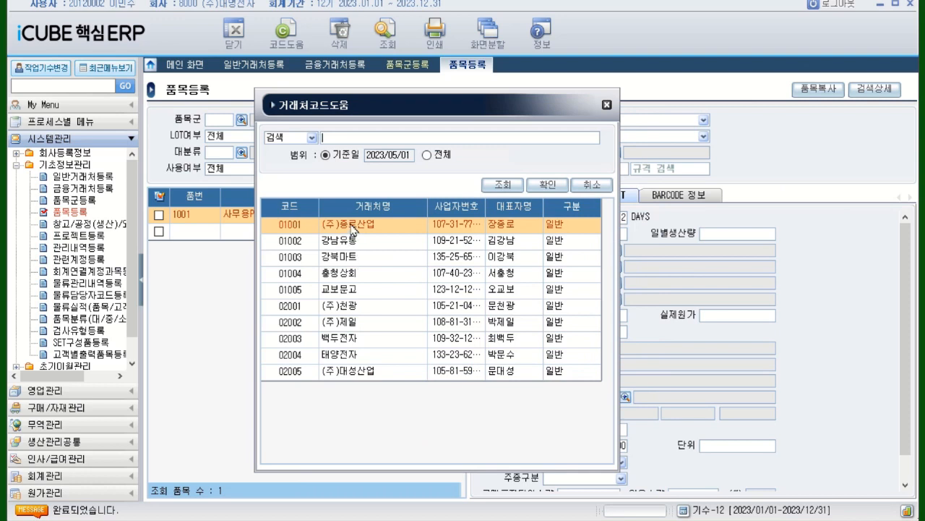
double_click(353, 226)
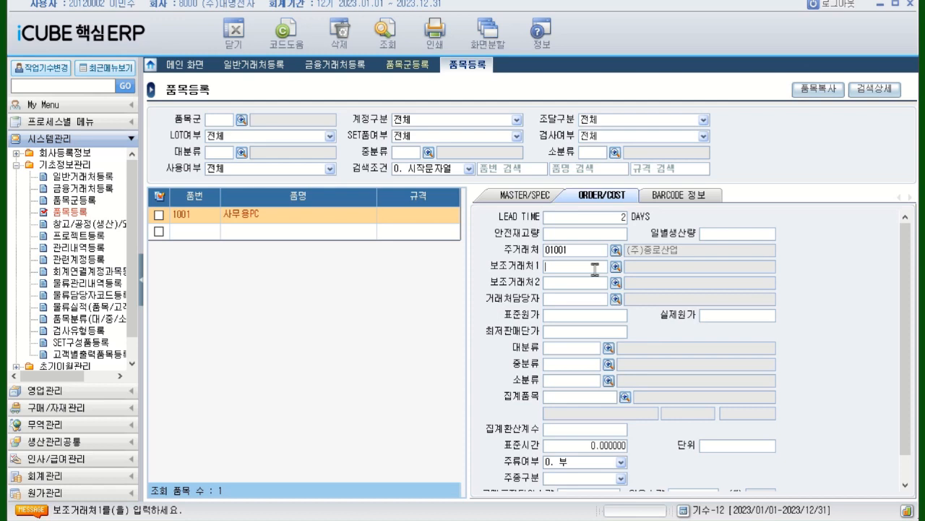
Set both the 표준원가 and 실제원가 of the 사무용PC item to 100,000
left_click(598, 316)
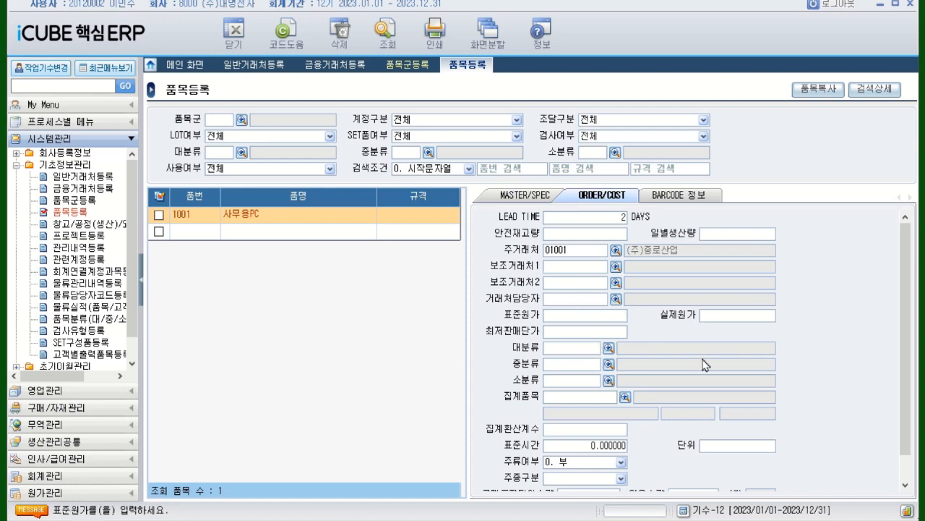
type("100,000")
key("Return")
type("100000")
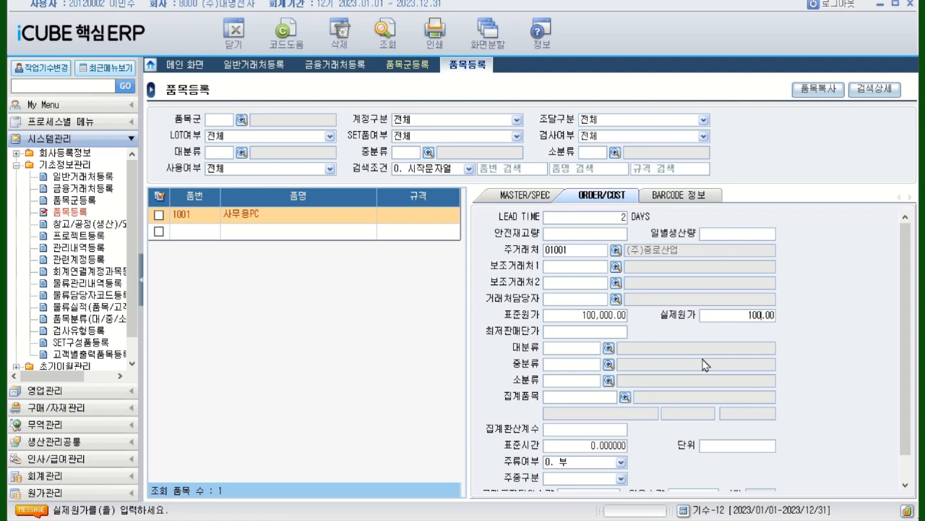
key("Return")
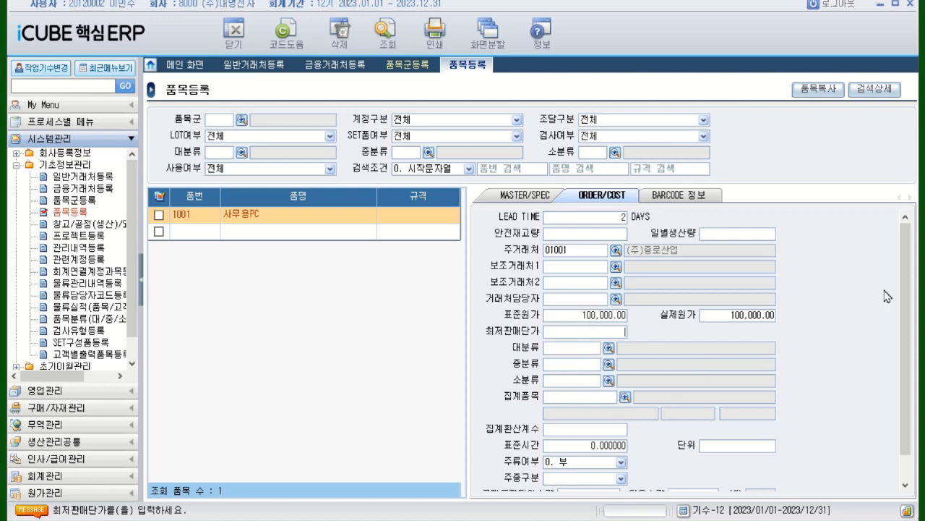
Review the remaining ORDER/COST and BARCODE 정보 fields of item 1001, return to MASTER/SPEC and move to the empty item row
left_click_drag(911, 311, 912, 367)
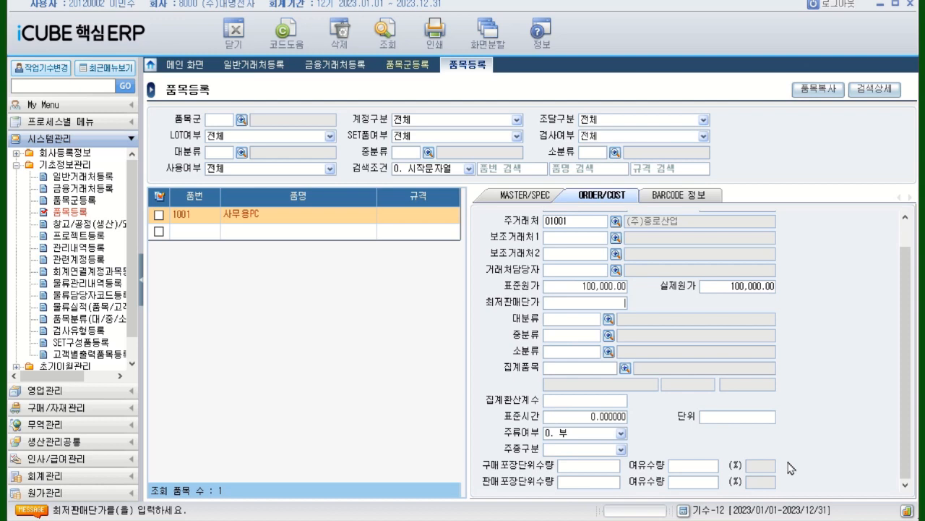
left_click(682, 205)
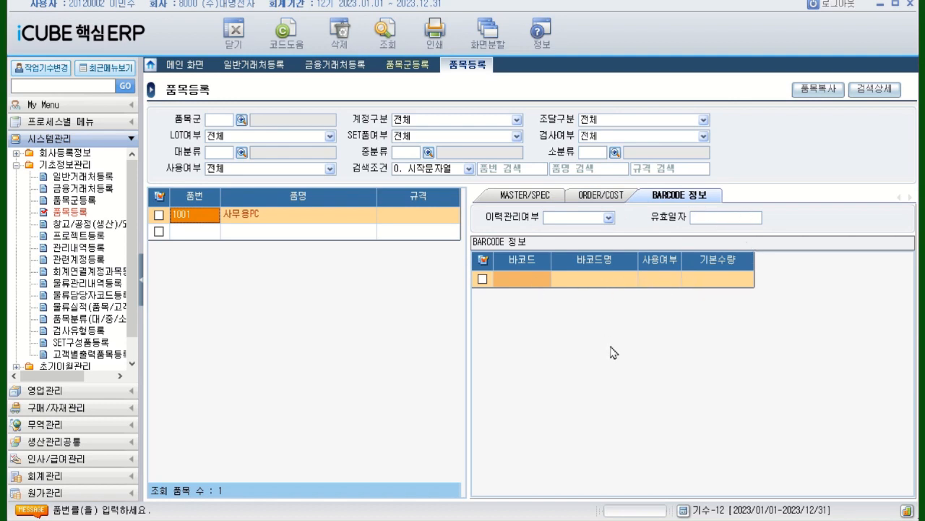
left_click(522, 196)
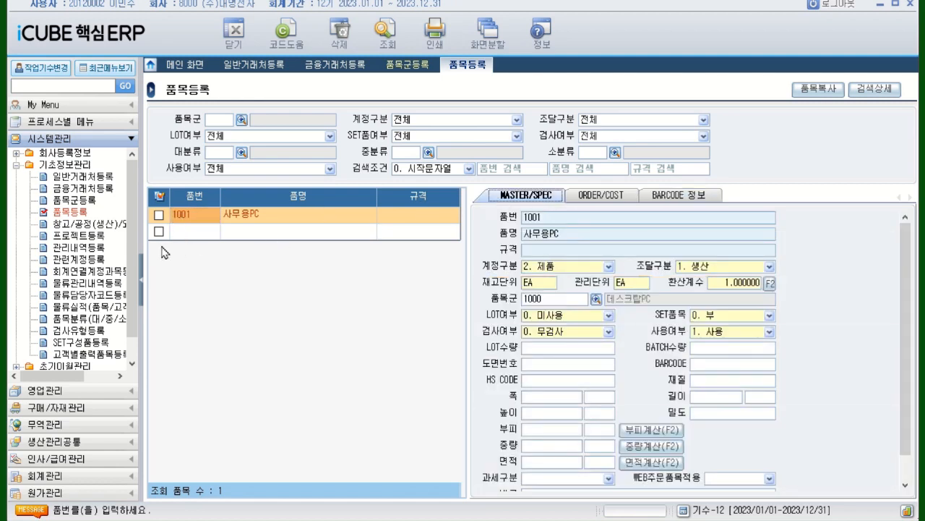
left_click(181, 232)
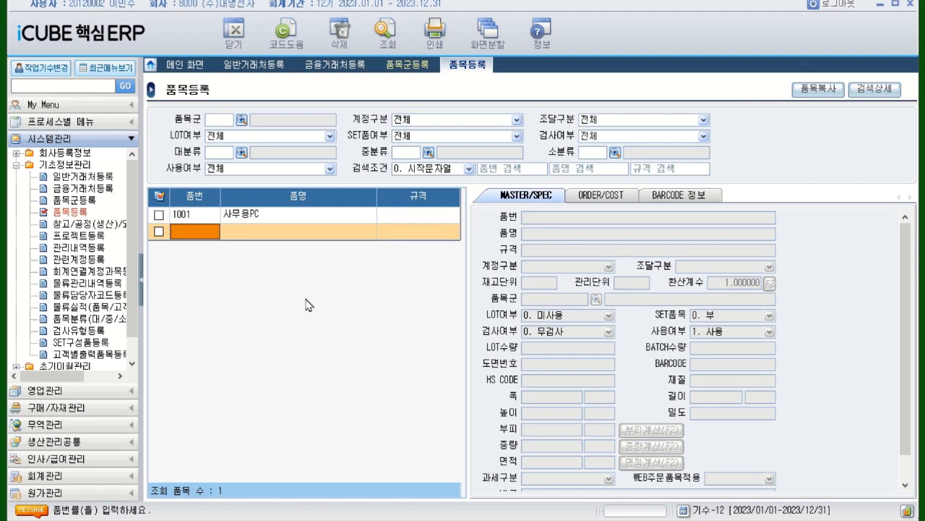
Register a new item with 품번 1002 and 품명 가정용PC, leaving its 규격 blank
type("1002")
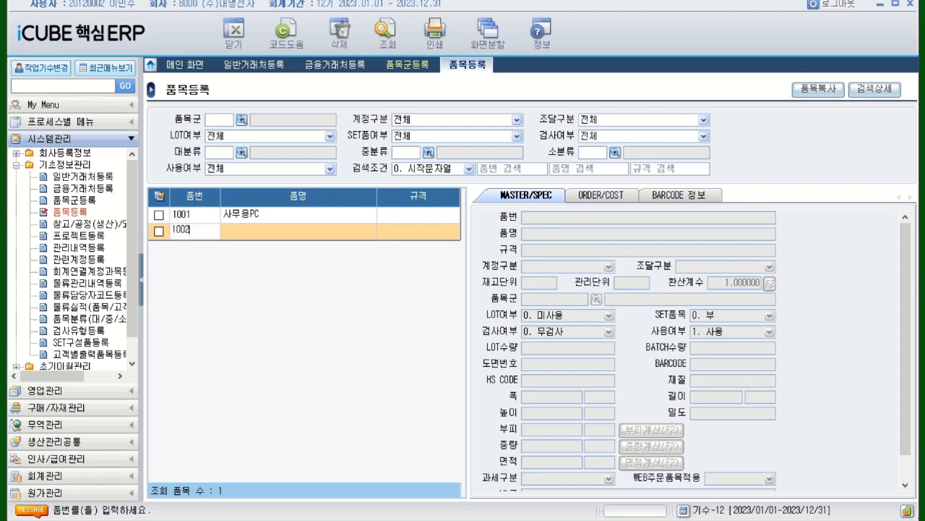
key("Return")
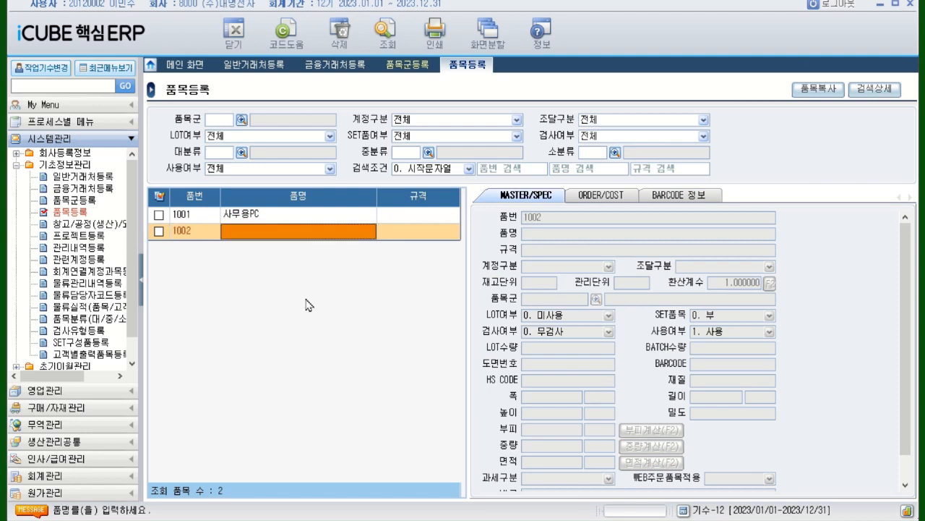
type("ㄱ")
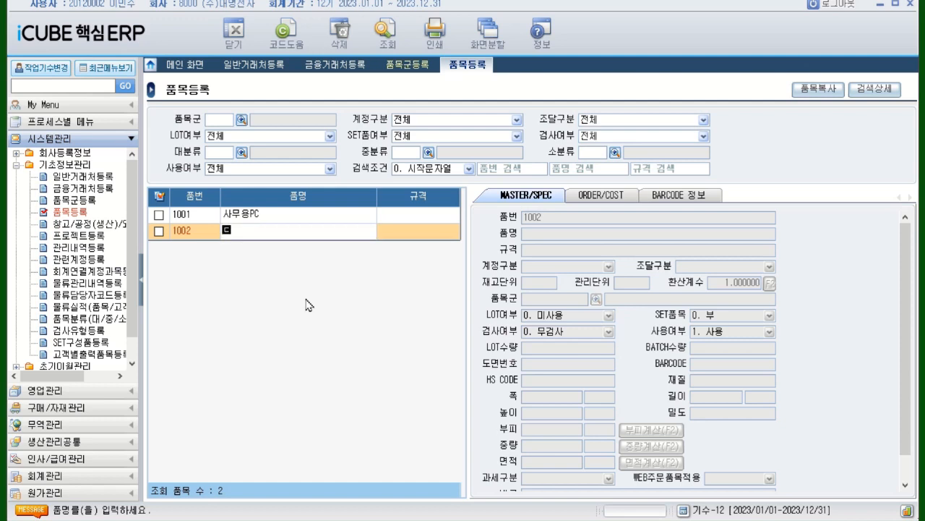
key("BackSpace")
type("가습")
type("용")
type("pc")
key("BackSpace")
key("BackSpace")
type("PC")
key("Return")
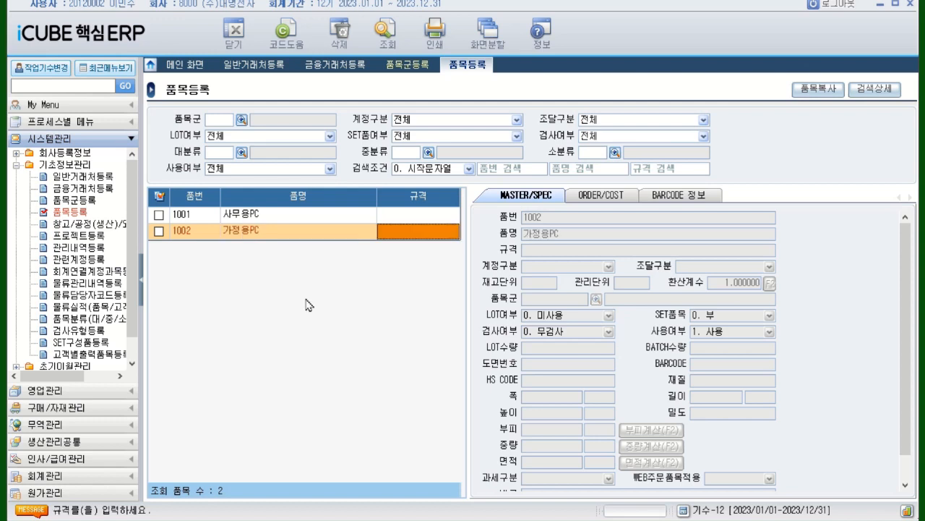
key("Return")
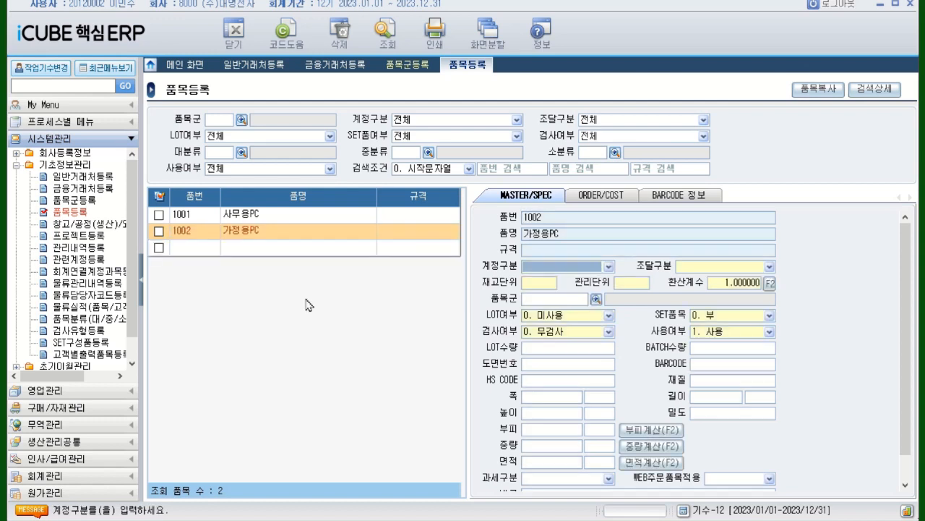
For the 가정용PC item, set 계정구분 to 2. 제품, 조달구분 to 1. 생산 and the 재고단위 and 관리단위 to EA
left_click(610, 266)
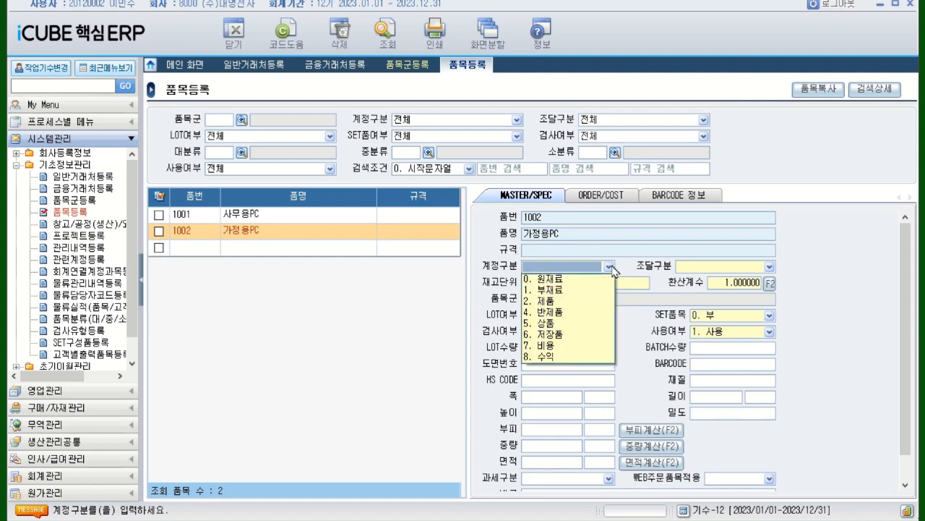
left_click(551, 302)
left_click(770, 267)
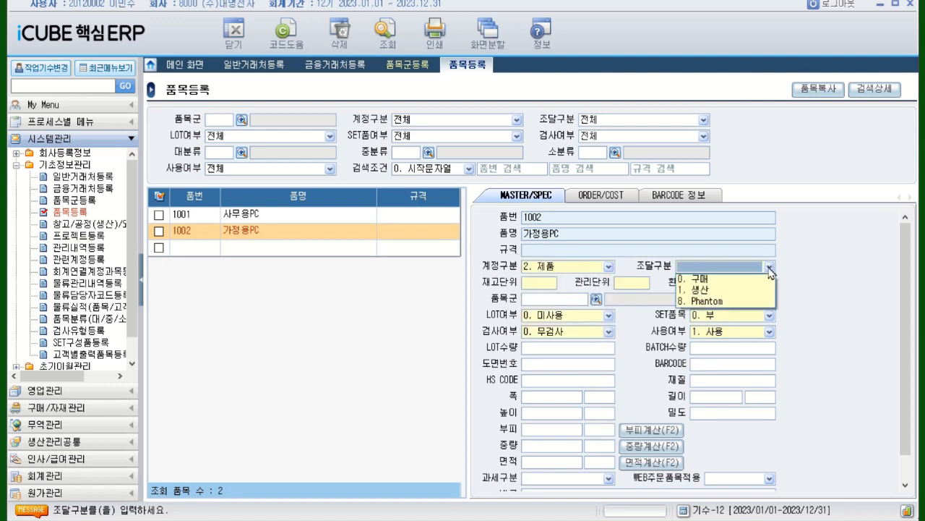
left_click(715, 291)
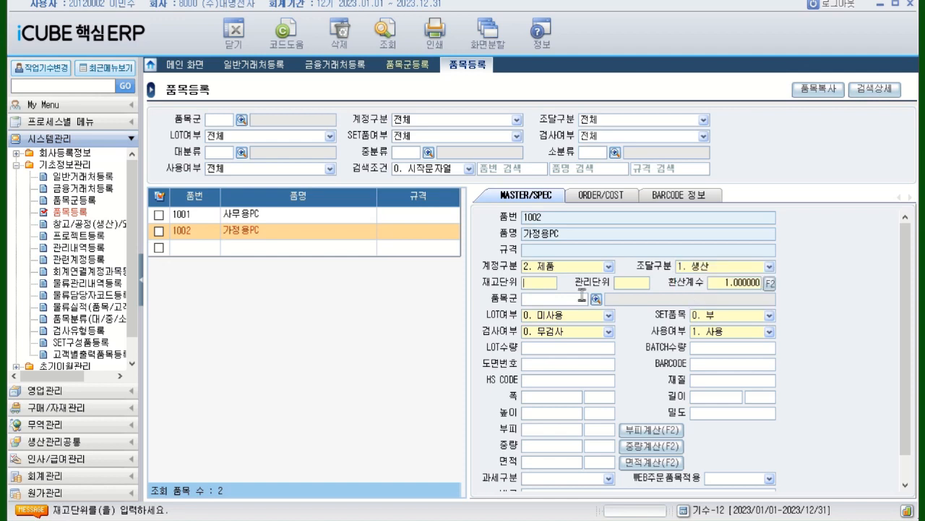
type("EA")
key("Return")
Assign the 품목군 1000 데스크탑PC to the 가정용PC item
left_click(579, 300)
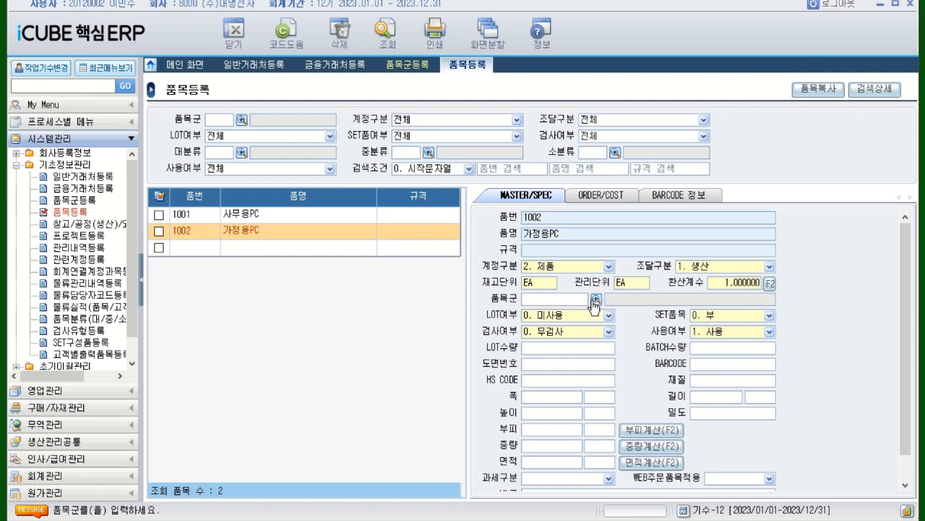
left_click(596, 301)
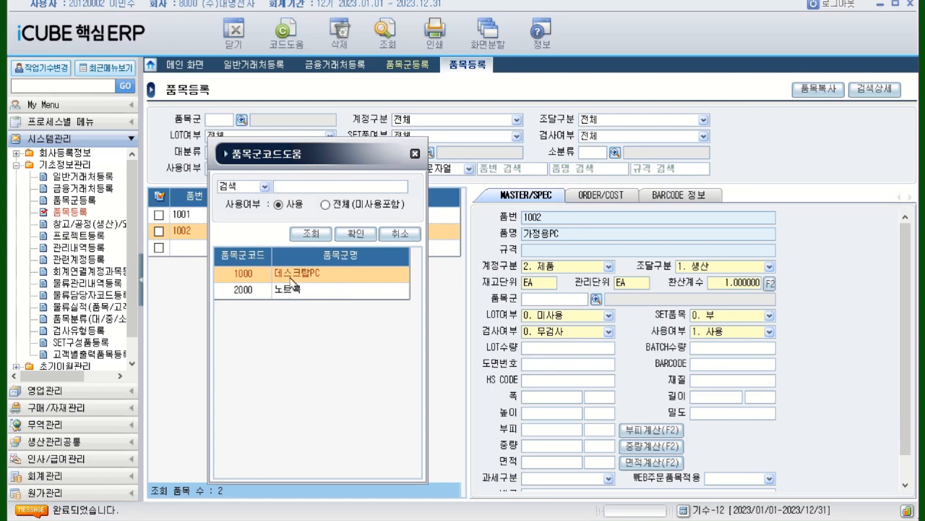
double_click(292, 274)
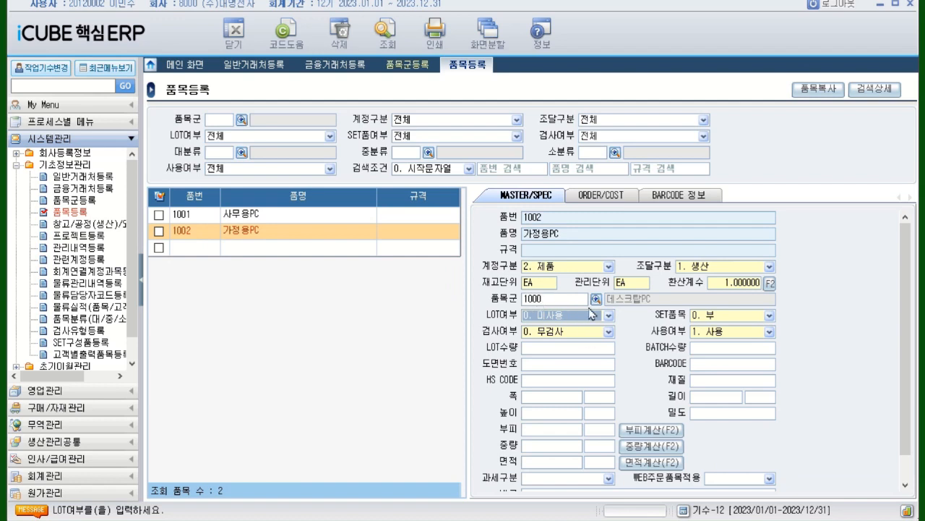
In the ORDER/COST data of item 1002, set LEAD TIME to 2 days and choose (주)종로산업 as the 주거래처
left_click(595, 196)
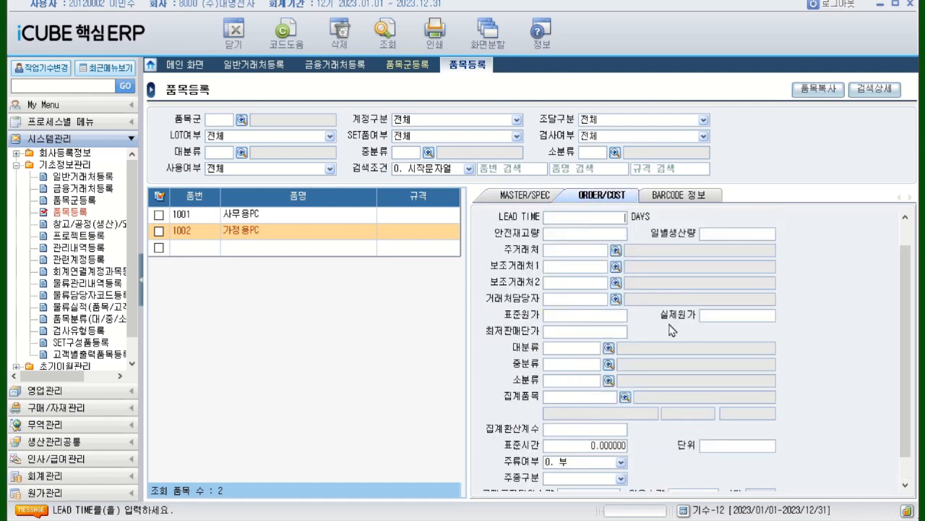
key("Return")
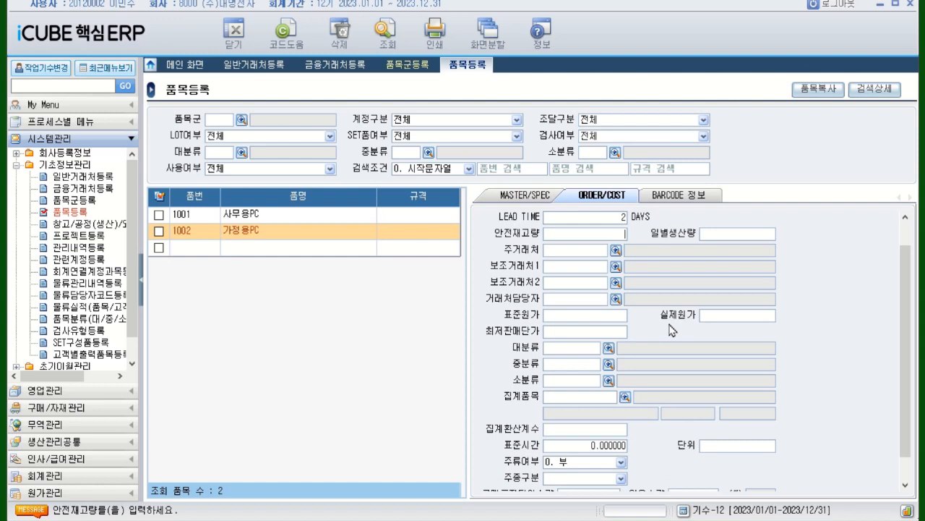
left_click(617, 251)
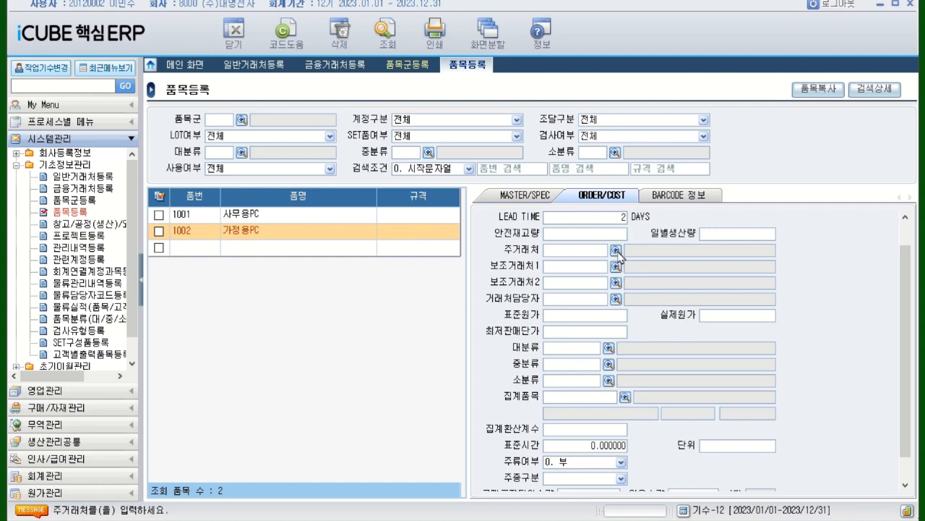
left_click_drag(549, 231, 389, 189)
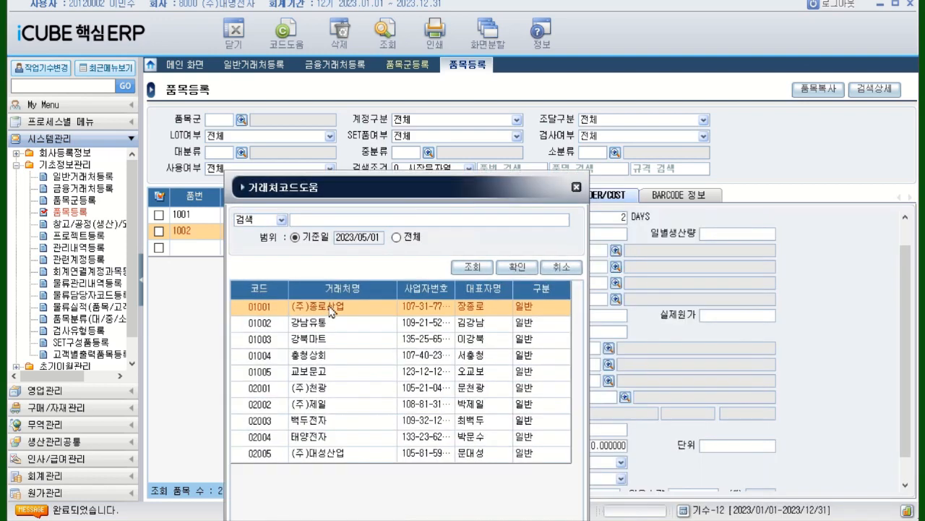
double_click(331, 313)
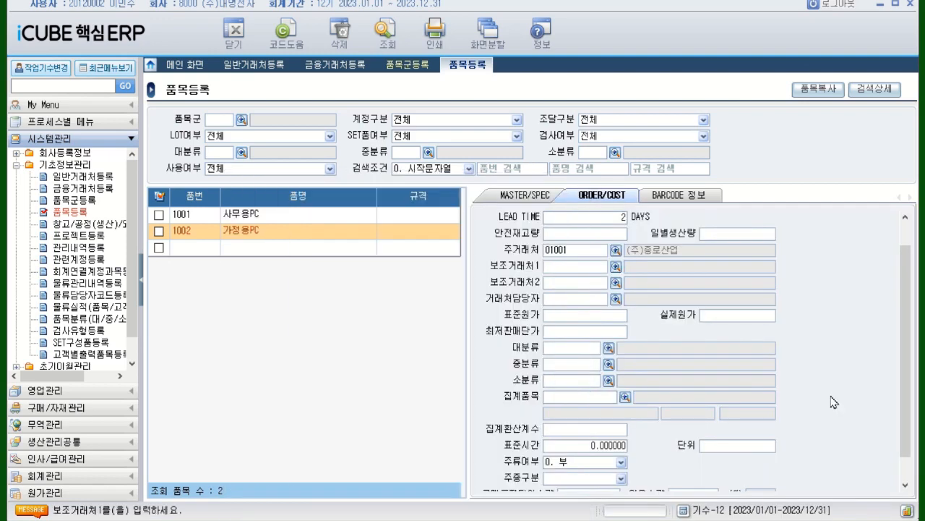
Set both the 표준원가 and 실제원가 of the 가정용PC item to 112,000
left_click(582, 316)
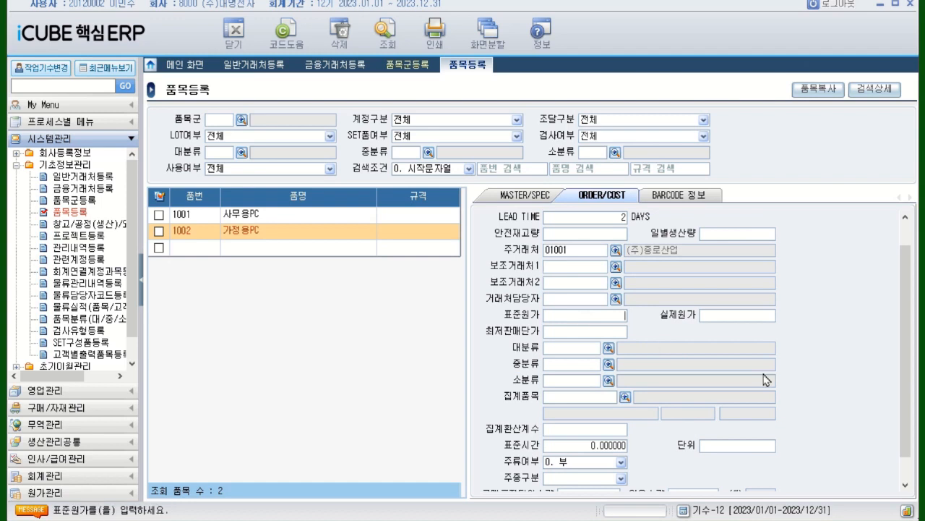
type("112,000")
key("Return")
type("112000")
key("Return")
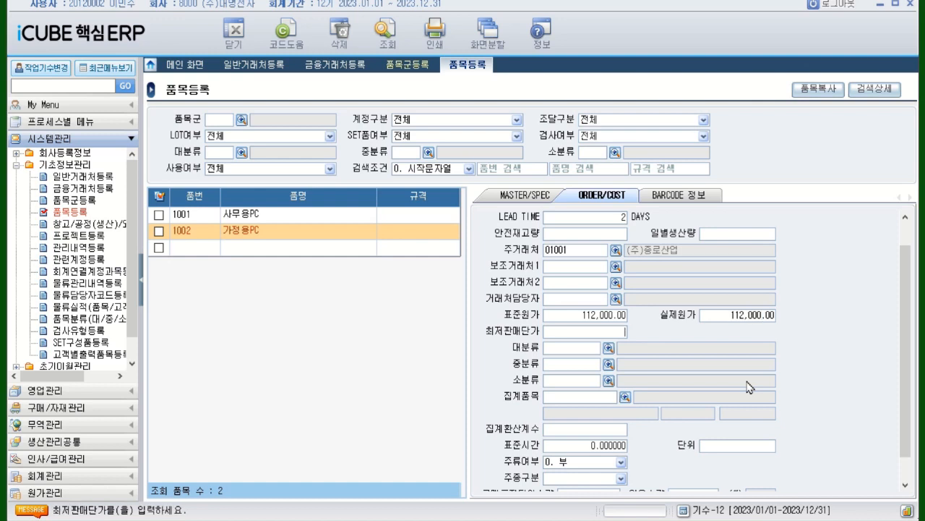
Register a new item in the empty row with 품번 1501 and 품명 CPU, leaving its 규격 blank
left_click(189, 256)
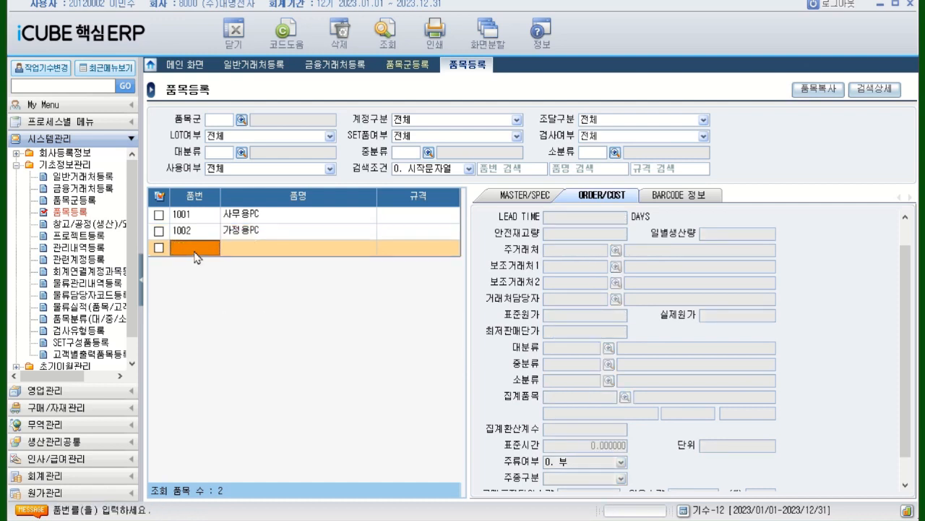
type("1501")
key("Return")
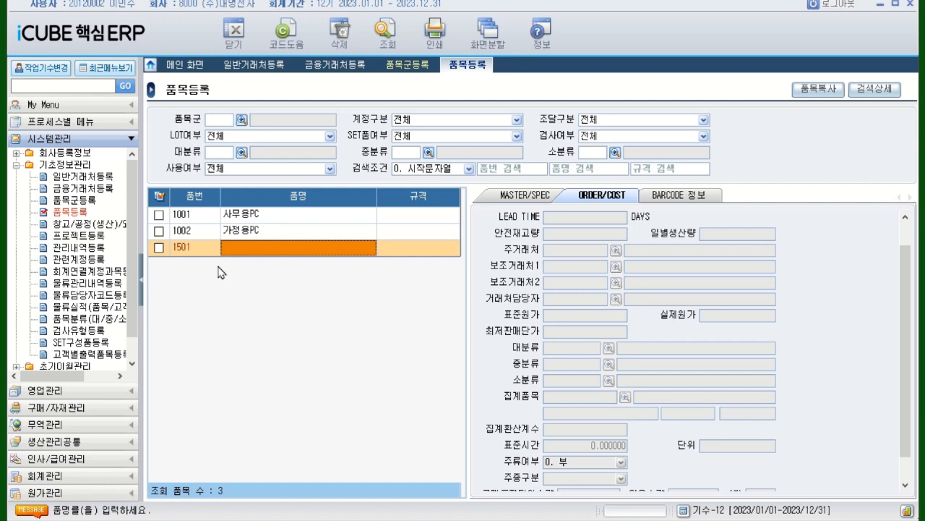
type("CP")
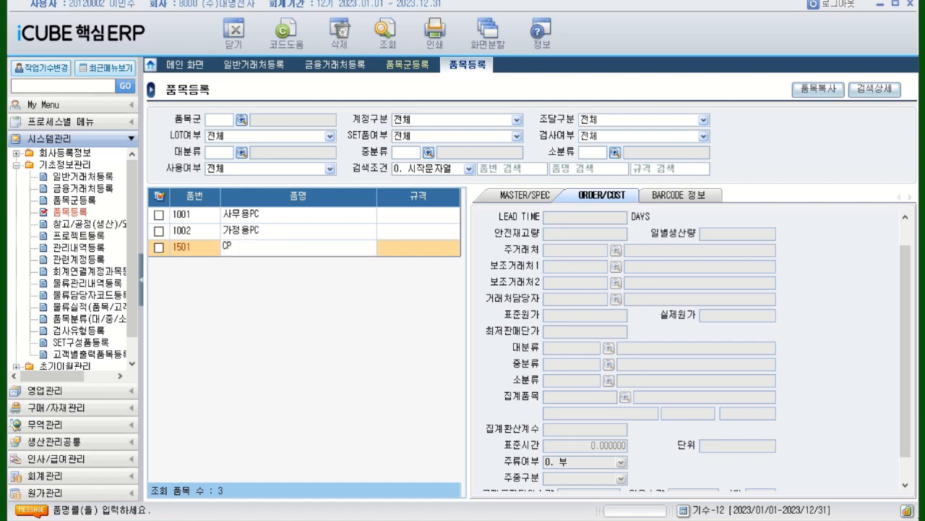
type("U")
key("Return")
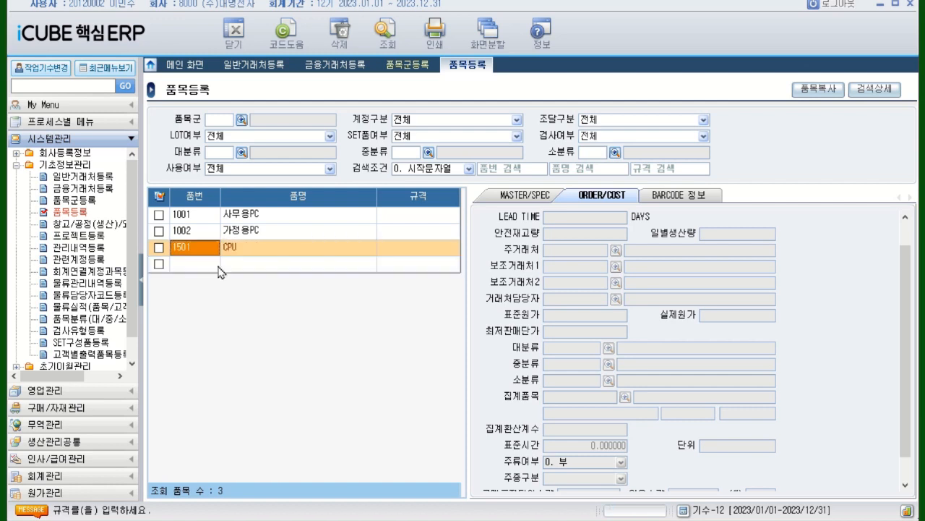
In the MASTER/SPEC data of the CPU item, set 계정구분 to 0. 원재료
left_click(522, 192)
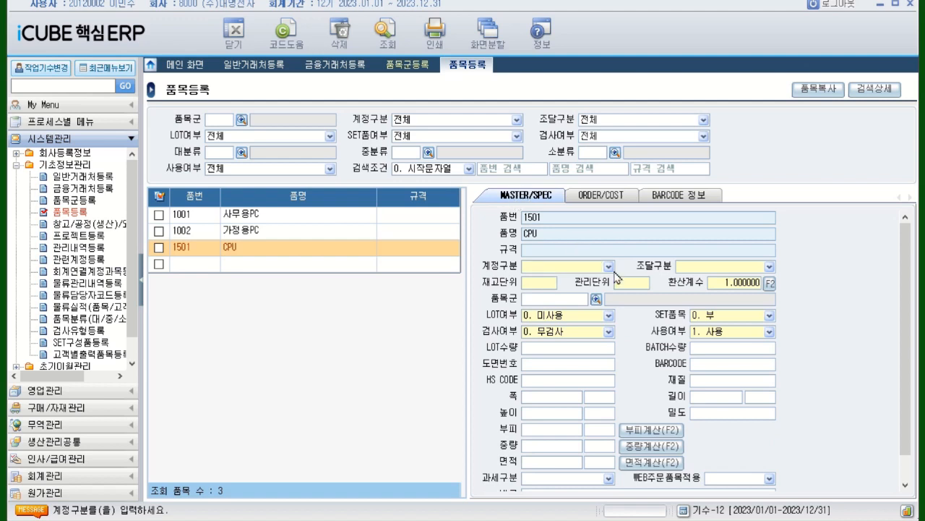
key("Tab")
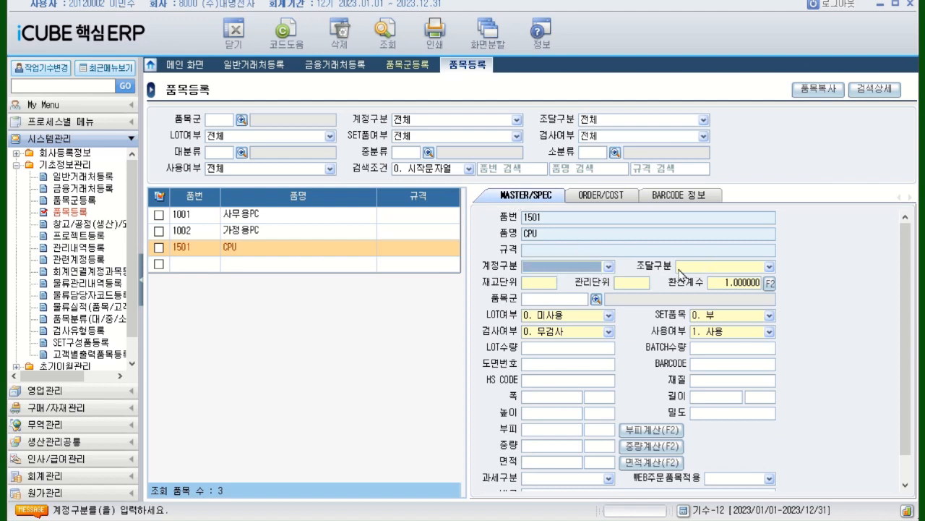
left_click(611, 268)
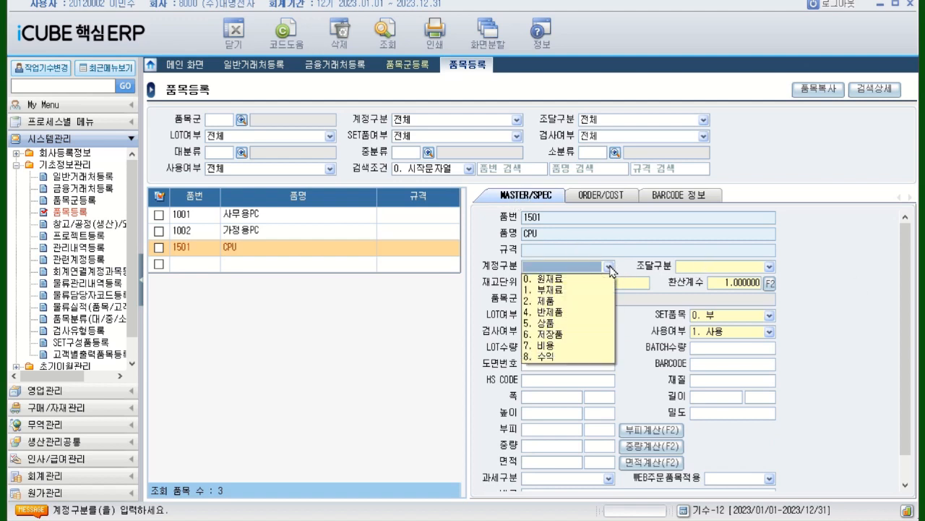
left_click(611, 268)
left_click(611, 267)
left_click(610, 268)
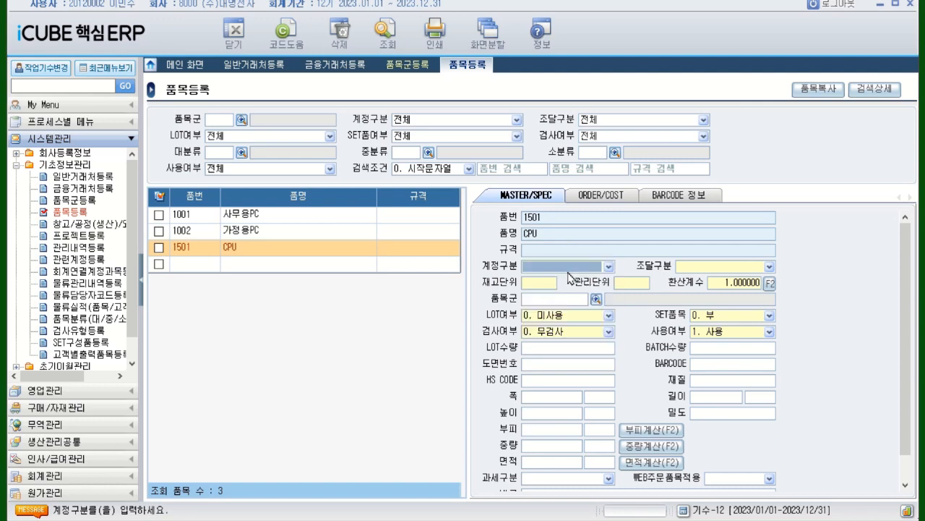
left_click(611, 268)
left_click(611, 267)
left_click(611, 267)
left_click(611, 267)
left_click(611, 268)
left_click(611, 267)
left_click(611, 268)
left_click(582, 282)
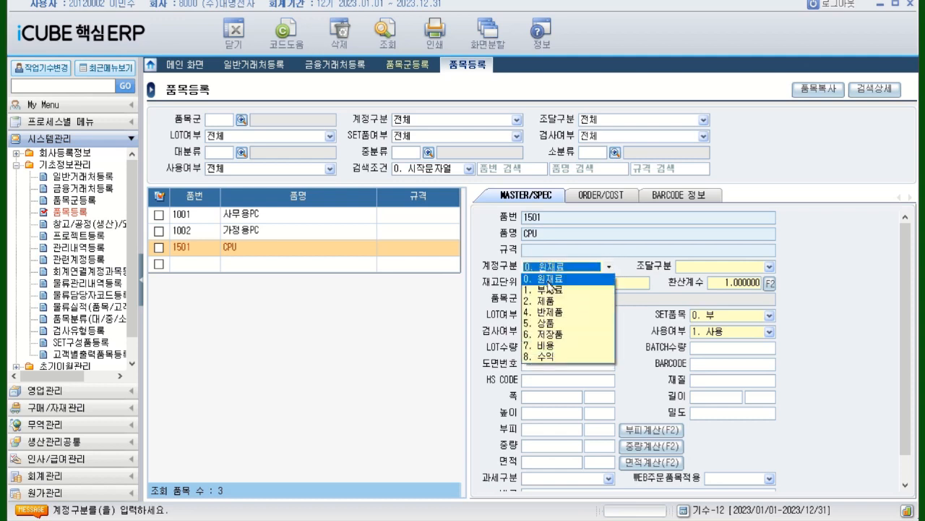
Set the CPU item's 조달구분 to 0. 구매 and its 재고단위 and 관리단위 to EA
left_click(770, 268)
left_click(770, 267)
left_click(771, 268)
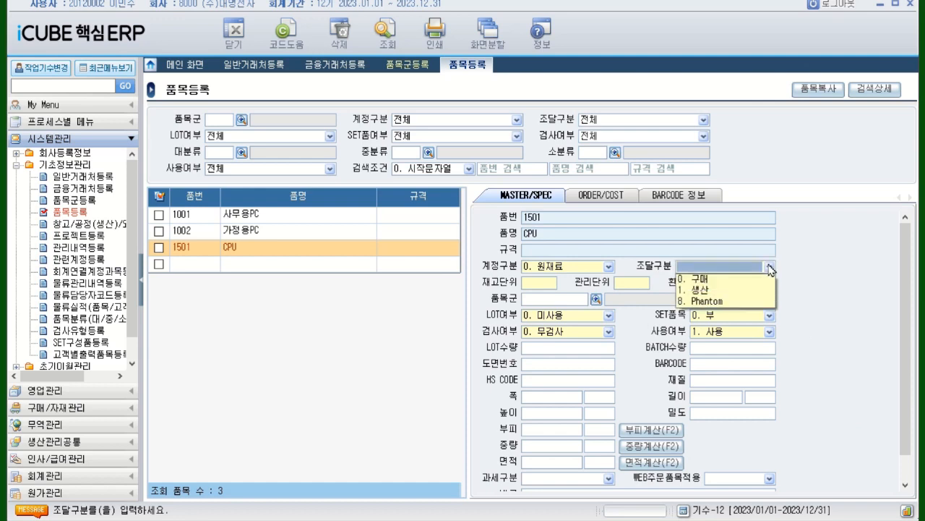
left_click(740, 279)
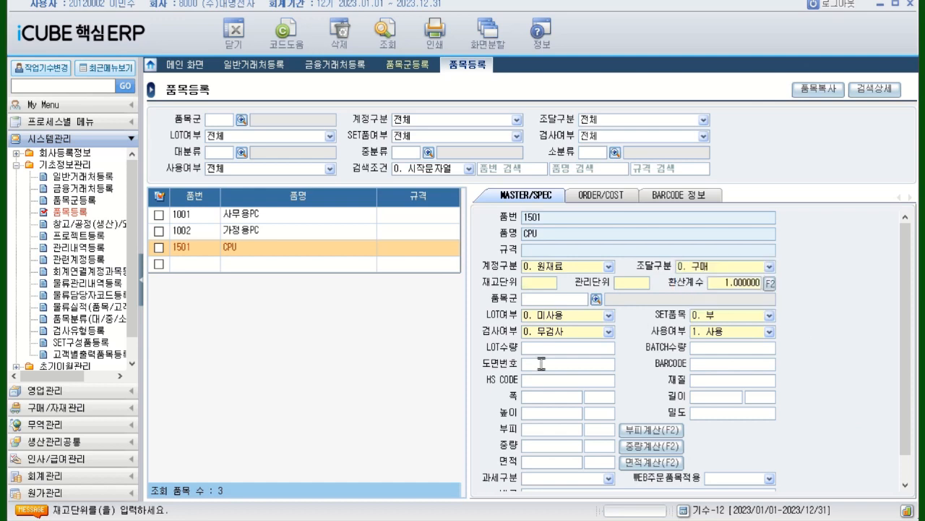
type("EA")
key("Return")
left_click(574, 298)
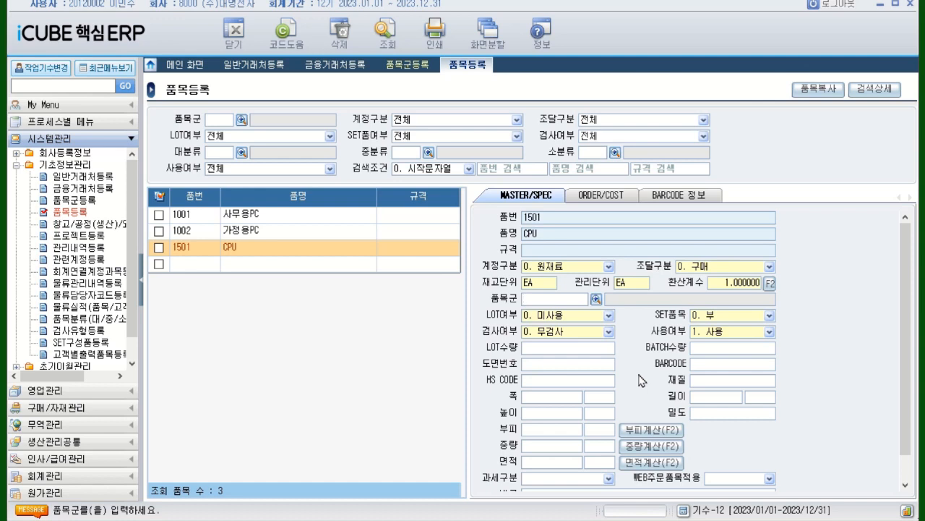
In the CPU item's ORDER/COST data, set LEAD TIME to 1 day and choose (주)천광 as the 주거래처
left_click(591, 196)
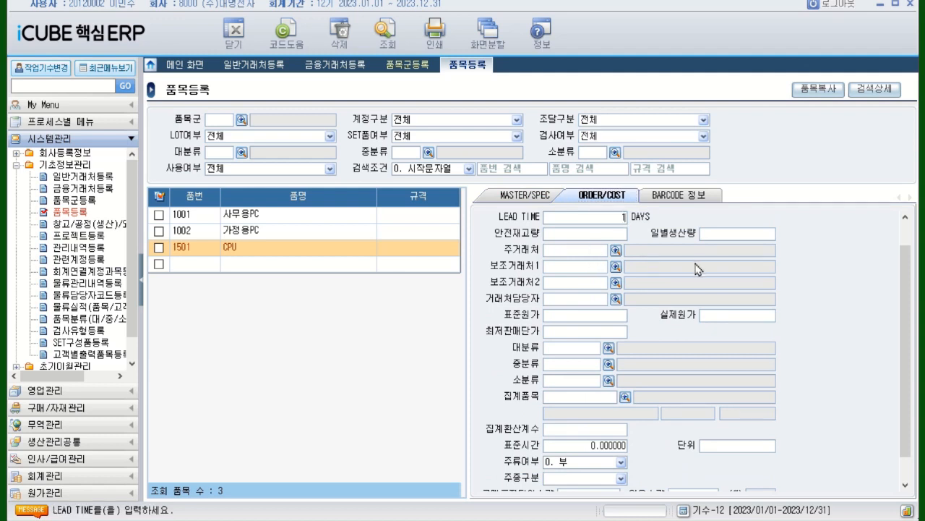
key("Return")
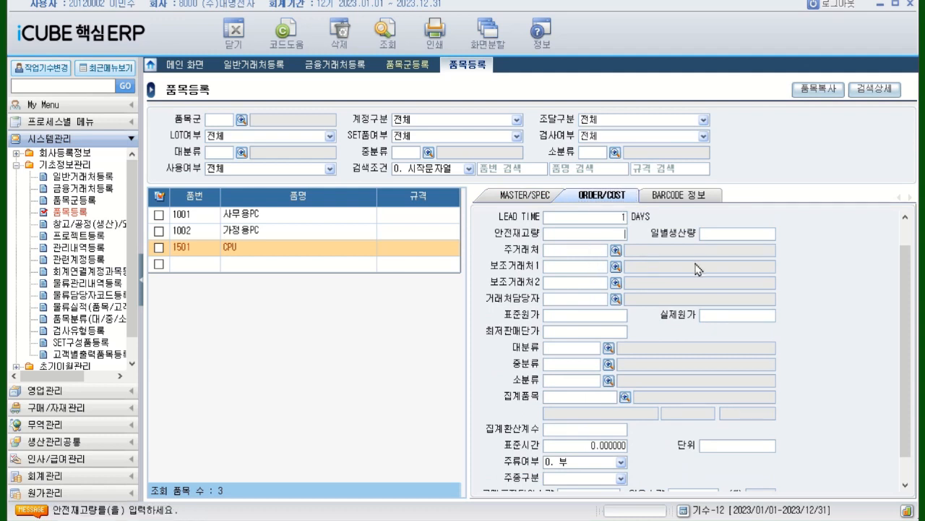
left_click(616, 251)
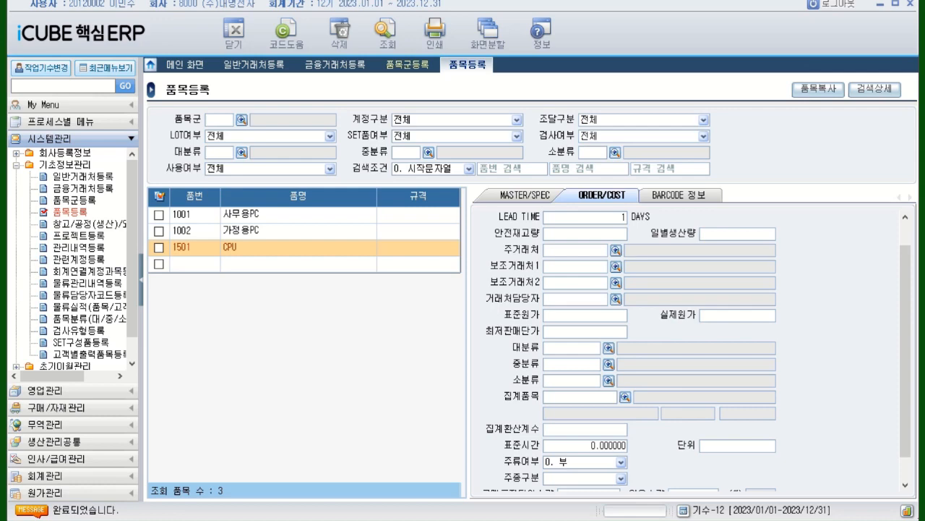
left_click(417, 368)
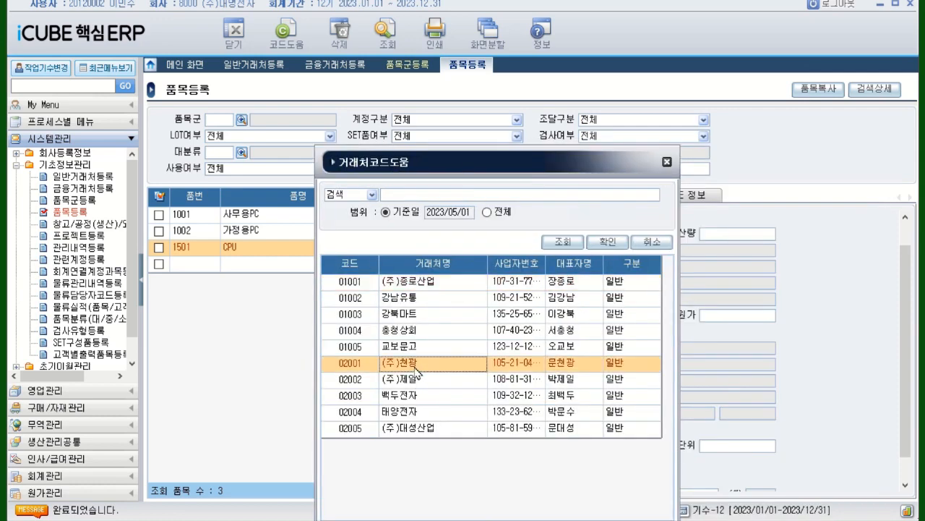
double_click(417, 368)
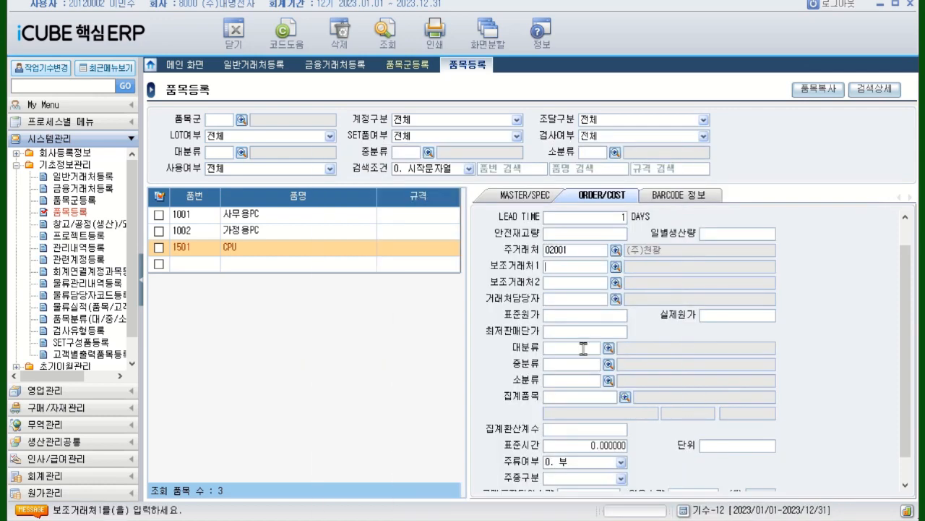
Set both the 표준원가 and the 실제원가 of the CPU item to 20,000
left_click(584, 317)
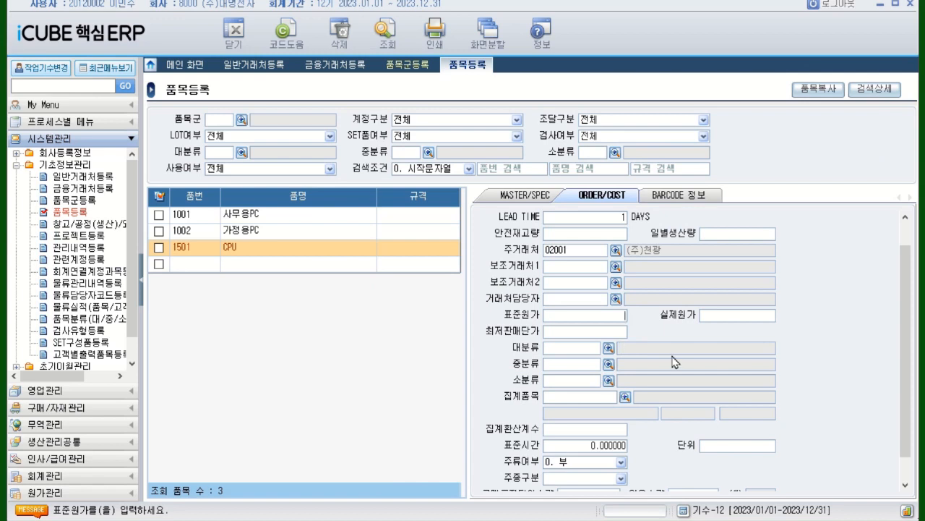
type("20000")
key("Return")
type("20000")
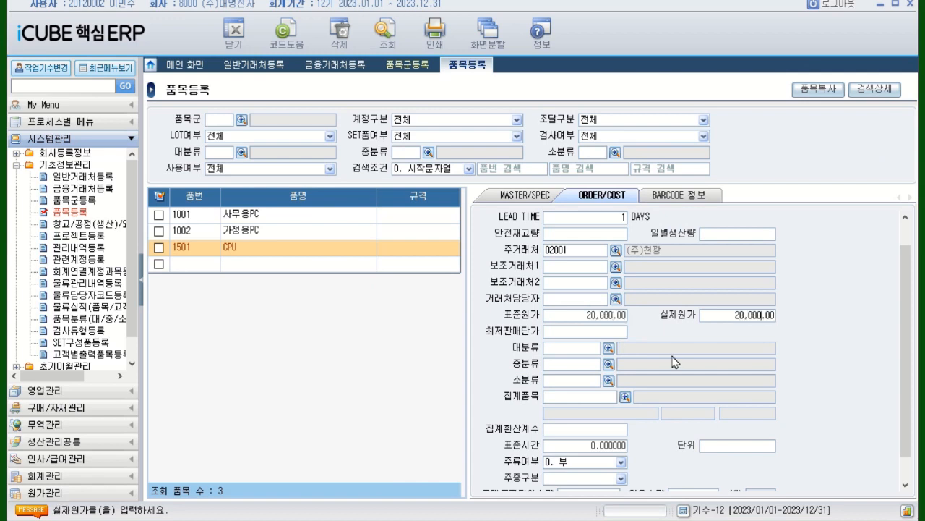
key("Return")
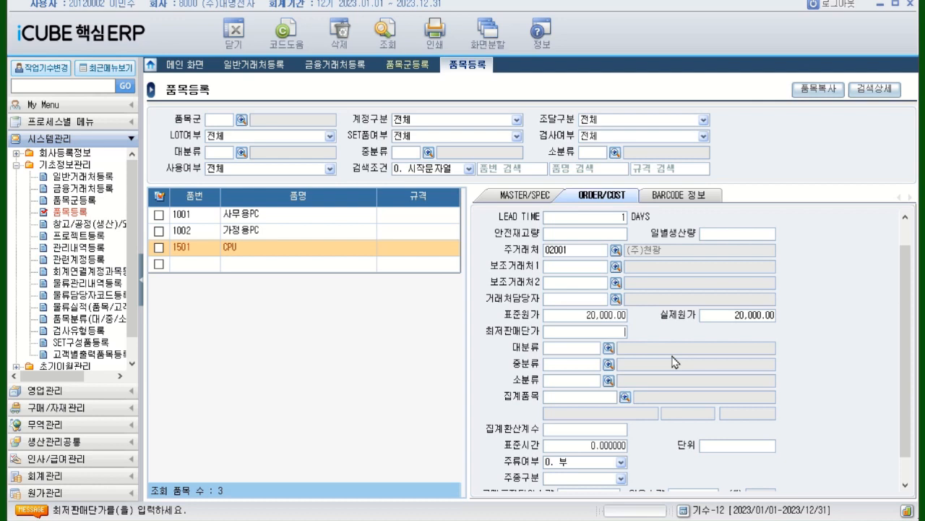
Register a new item in the empty row with 품번 1503 and 품명 메인보드, leaving its 규격 blank
left_click(193, 264)
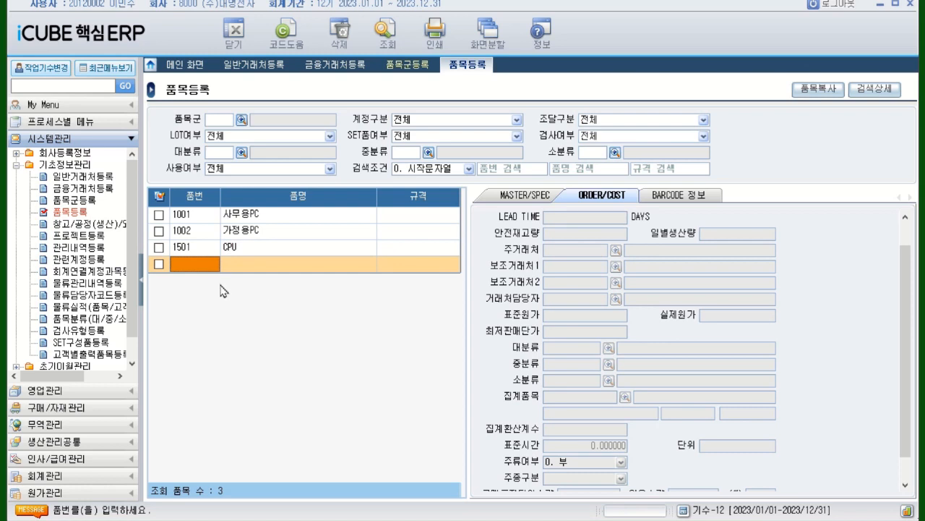
type("1503")
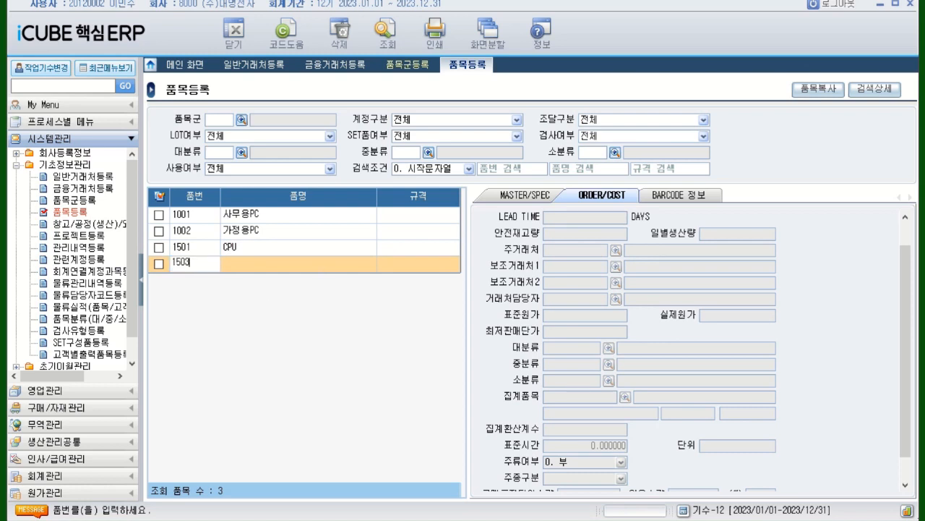
key("Return")
left_click(320, 258)
type("메")
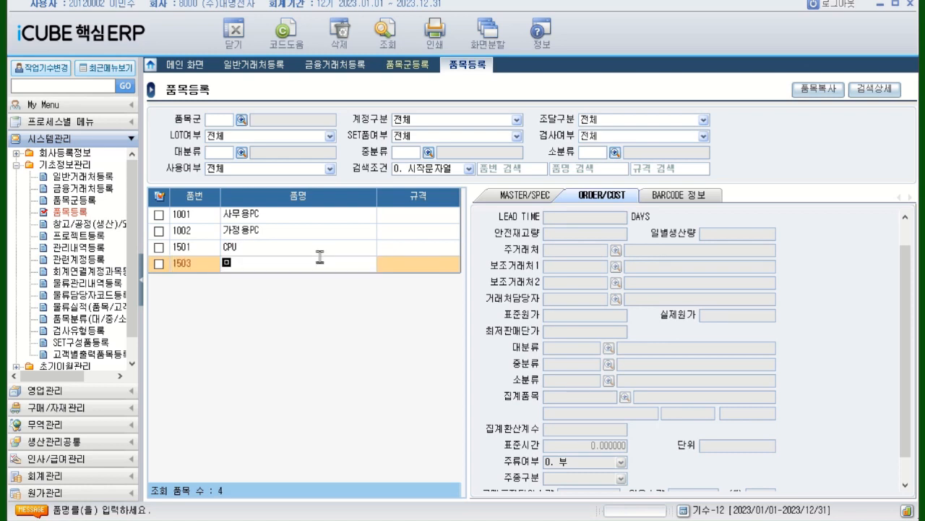
type("인보드")
key("Return")
key("Return")
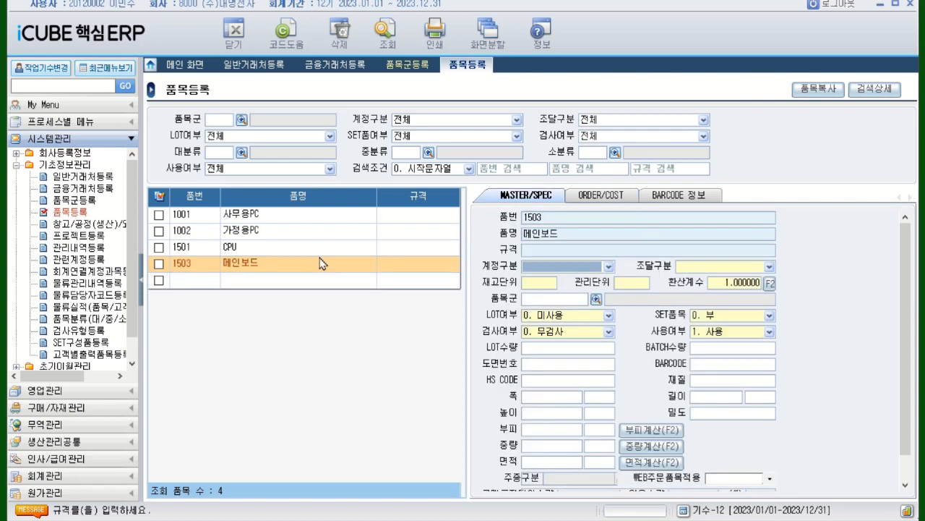
In the 메인보드 item's MASTER/SPEC data, set 계정구분 to 0. 원재료, 조달구분 to 0. 구매 and 재고단위 to EA
left_click(609, 267)
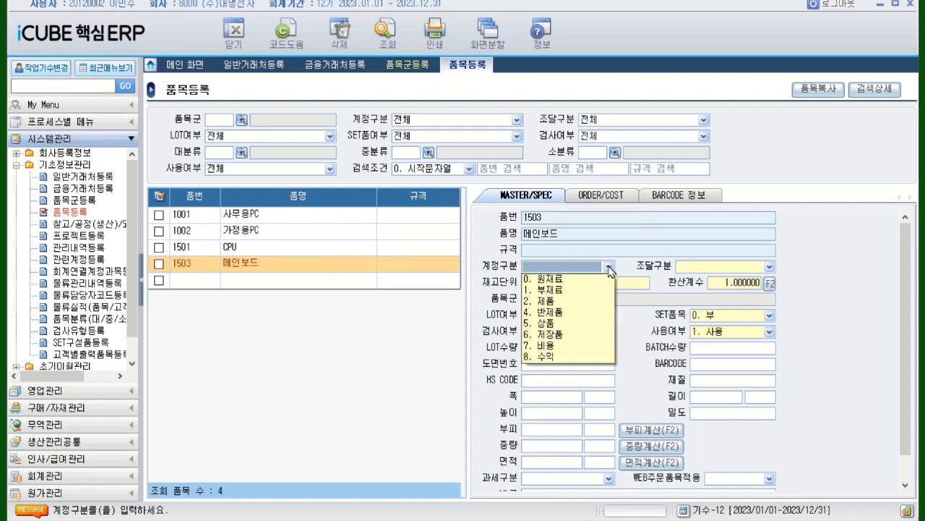
left_click(611, 277)
left_click(769, 269)
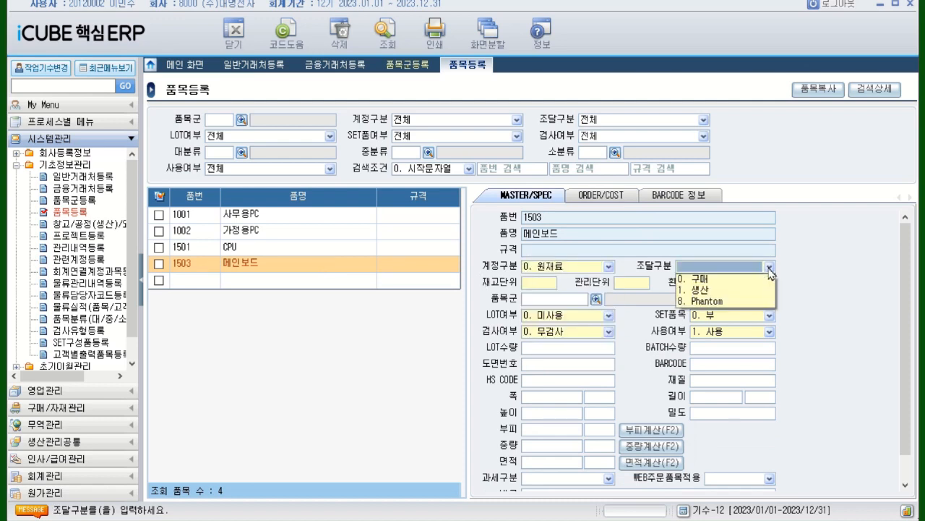
left_click(751, 277)
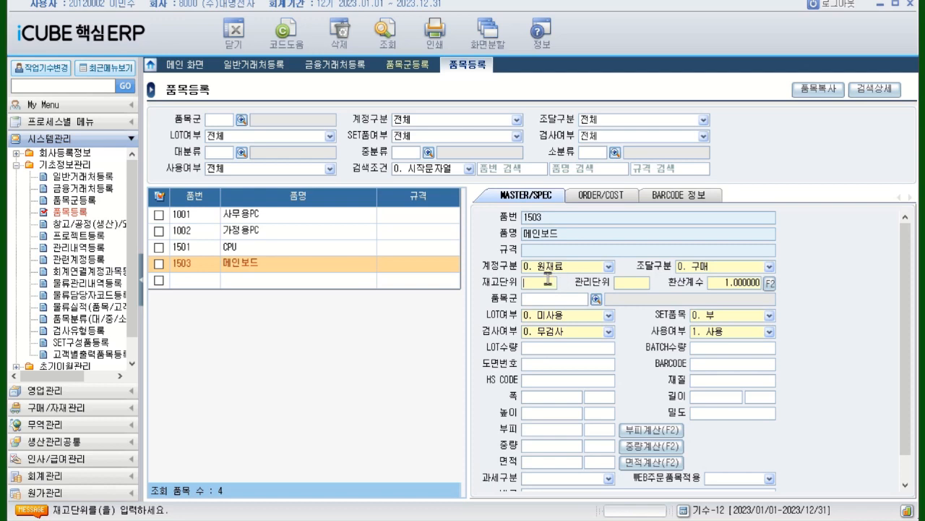
type("디")
type("EA")
key("Return")
In the 메인보드 item's ORDER/COST data, set LEAD TIME to 1 day and choose (주)천광 as the 주거래처
left_click(602, 196)
left_click(603, 215)
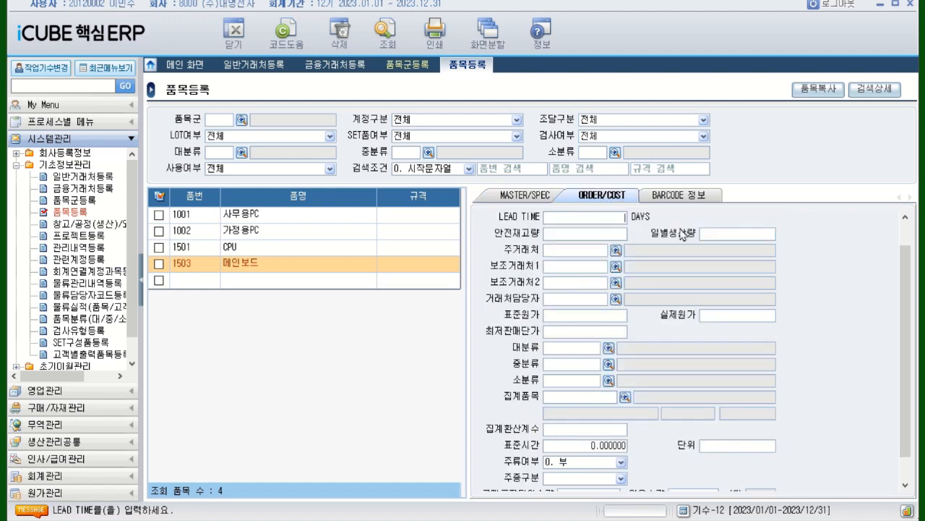
key("Return")
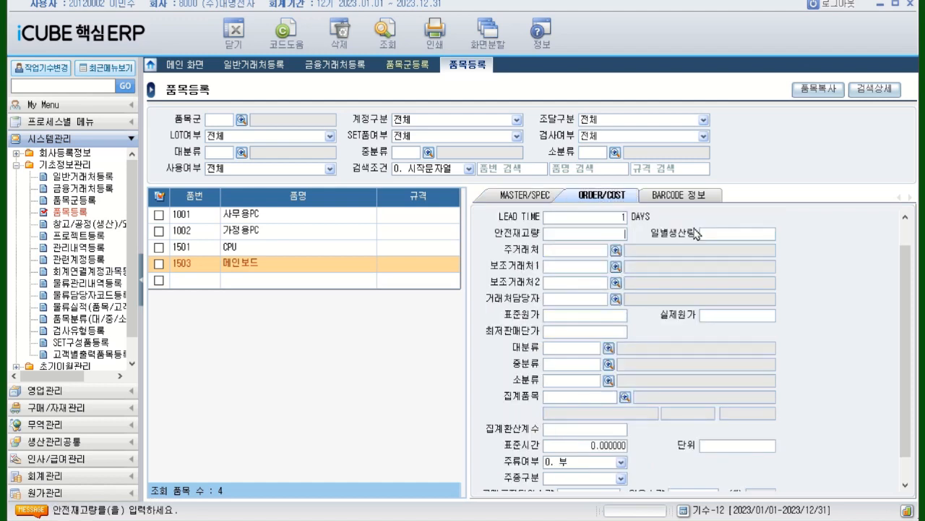
left_click(616, 251)
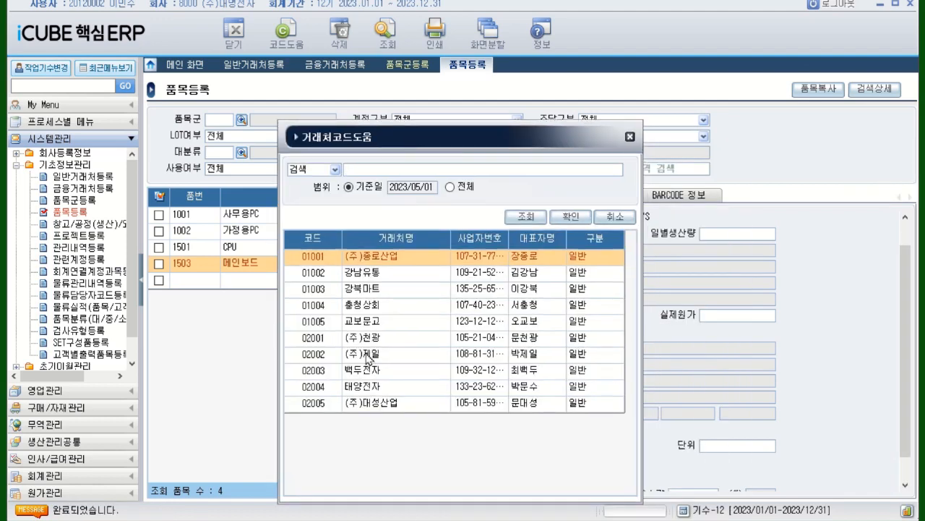
double_click(369, 339)
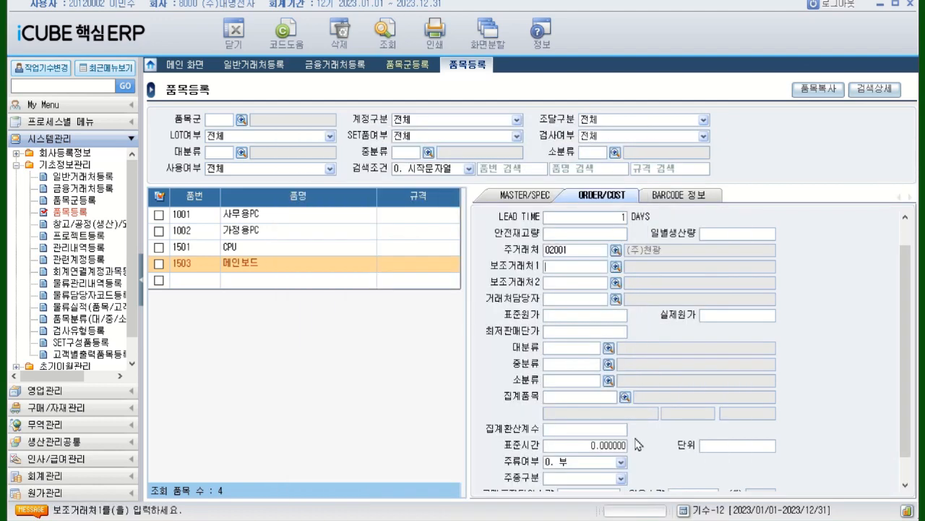
Set both the 표준원가 and the 실제원가 of the 메인보드 item to 10,000
left_click(580, 315)
type("100000.00")
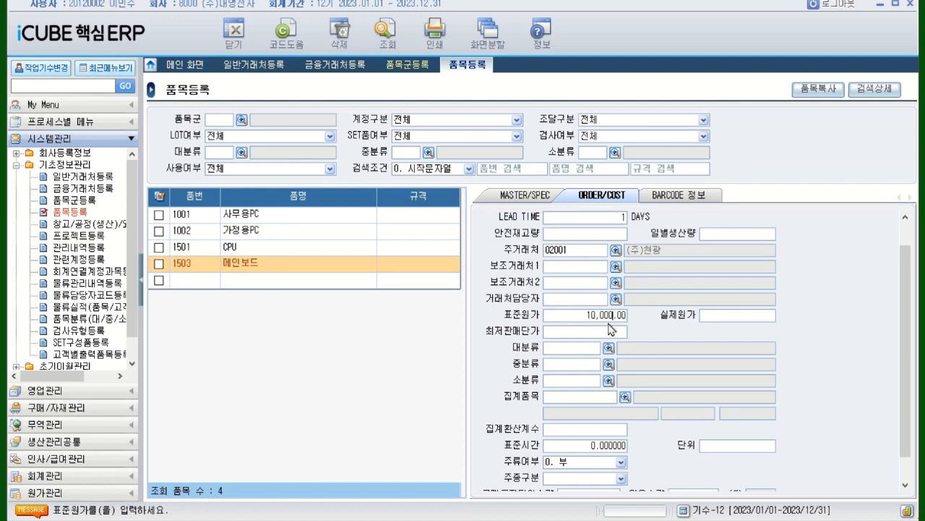
key("Return")
type("10000")
key("Return")
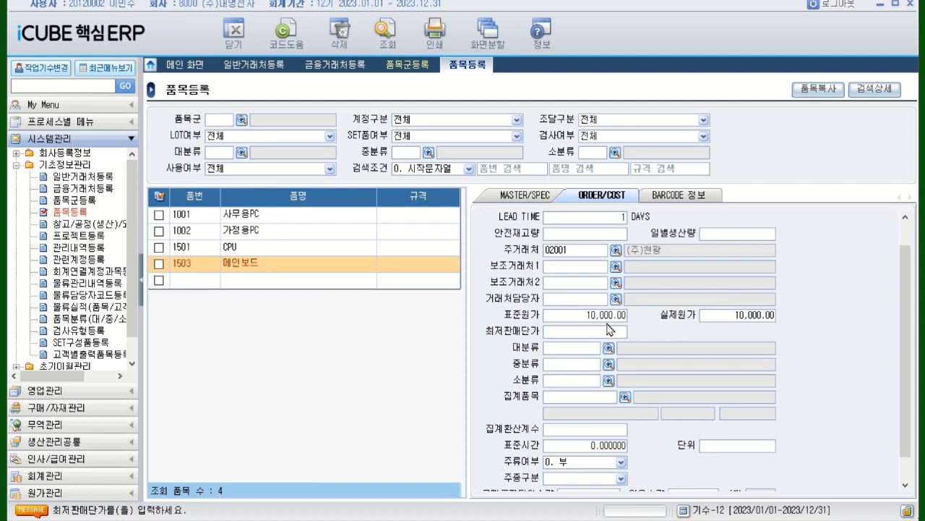
Register a new item in the empty row with 품번 1505 and 품명 하드디스크, leaving its 규격 blank
left_click(185, 287)
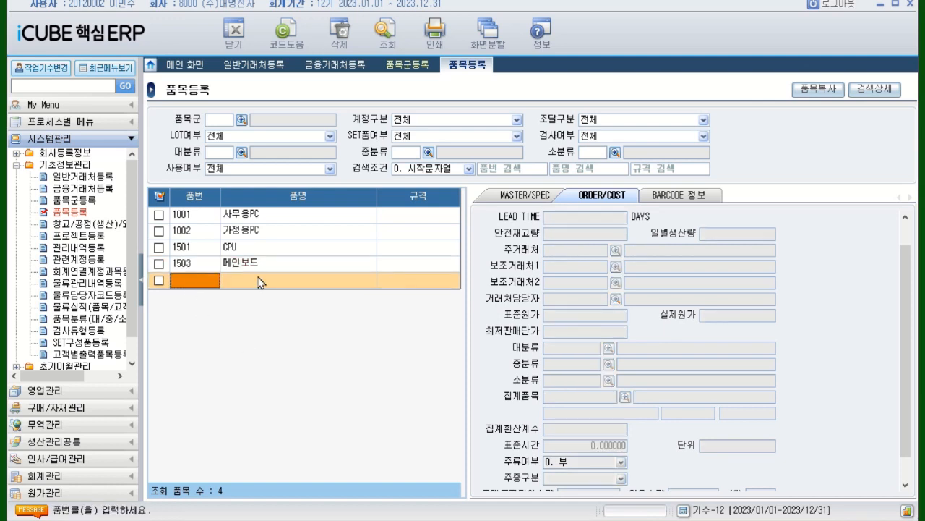
type("1505")
key("Return")
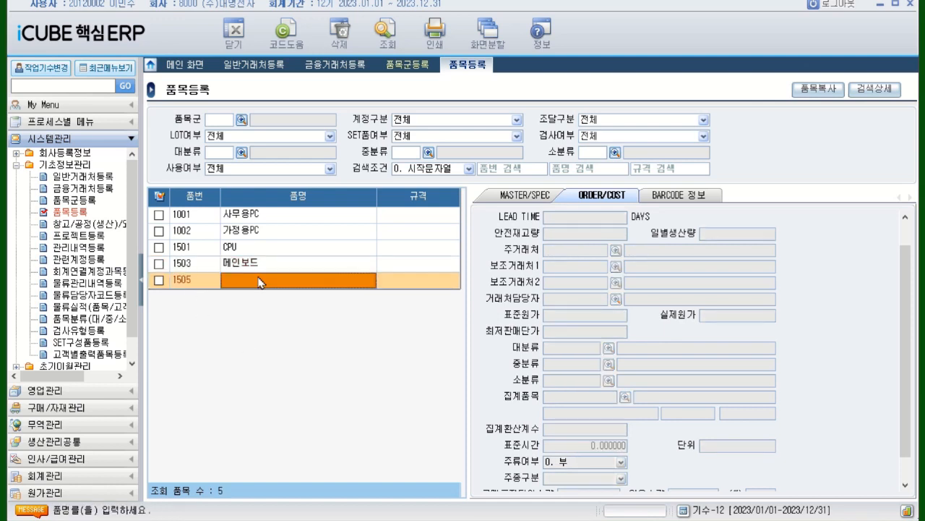
type("RE")
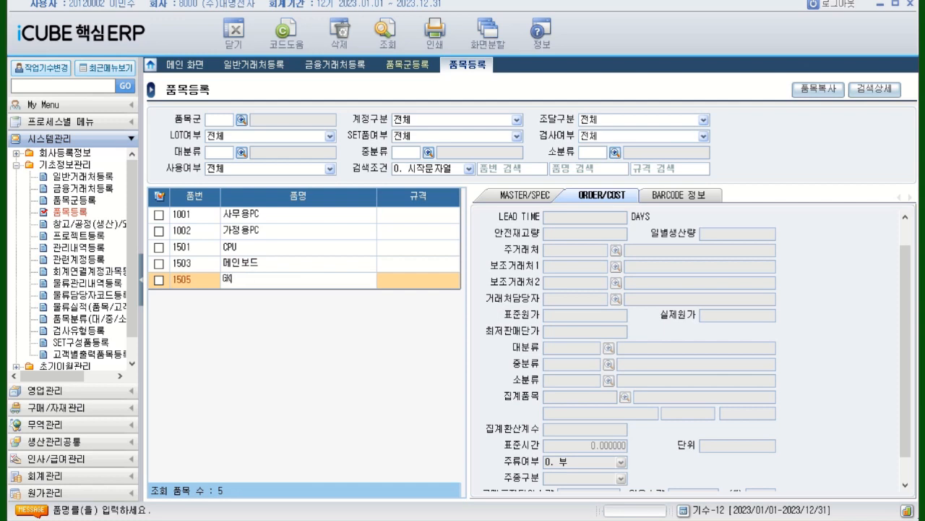
key("BackSpace")
key("BackSpace")
type("ㅎ")
type("ㅏ든")
type("ㅣ")
type("스")
type("크")
key("Return")
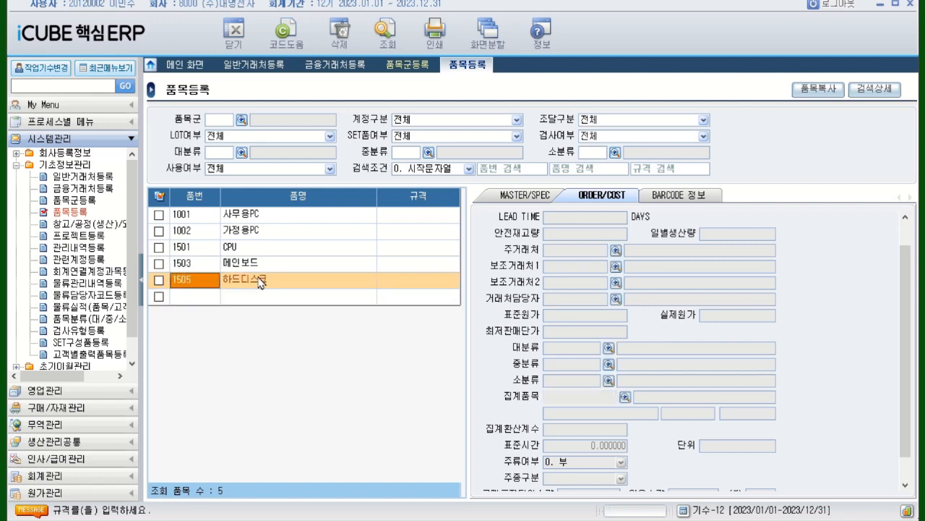
key("Return")
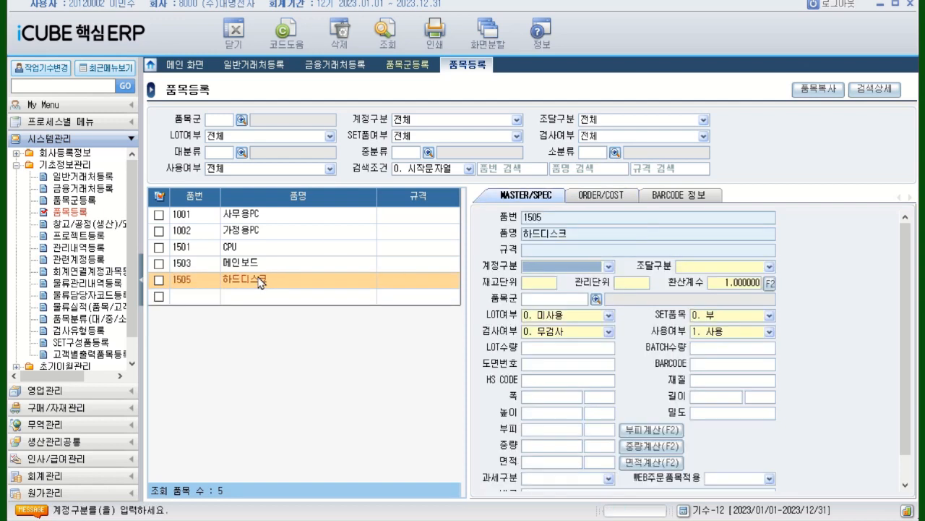
In the 하드디스크 item's MASTER/SPEC data, set 계정구분 to 0. 원재료, 조달구분 to 0. 구매 and 재고단위 to EA
left_click(609, 267)
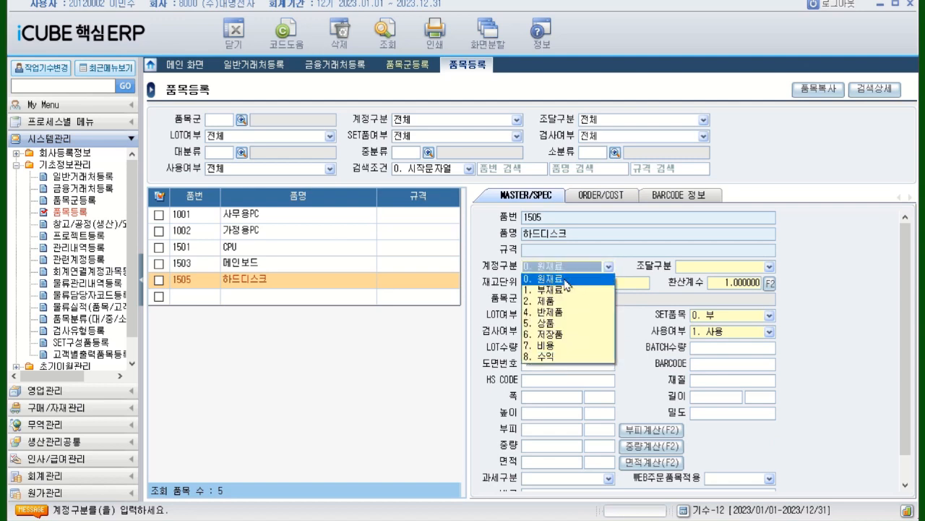
left_click(566, 280)
left_click(770, 268)
left_click(702, 280)
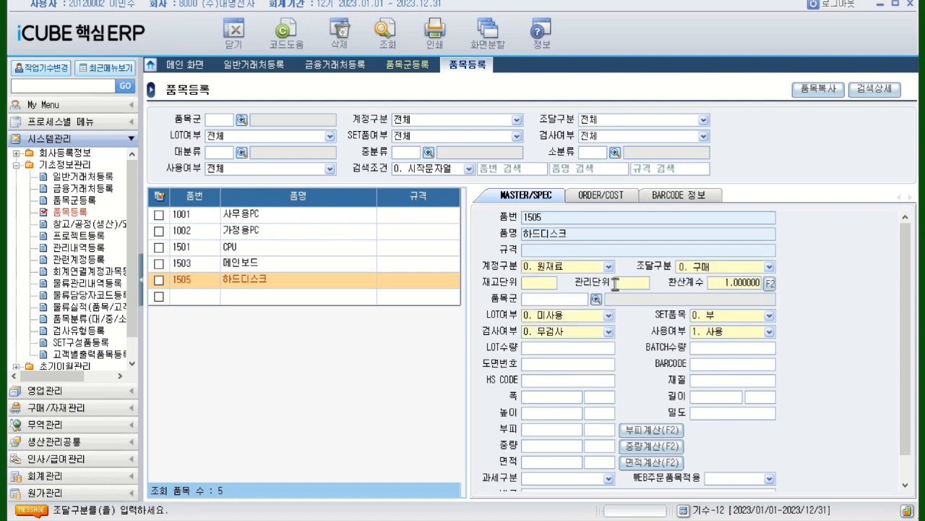
key("Return")
type("EA")
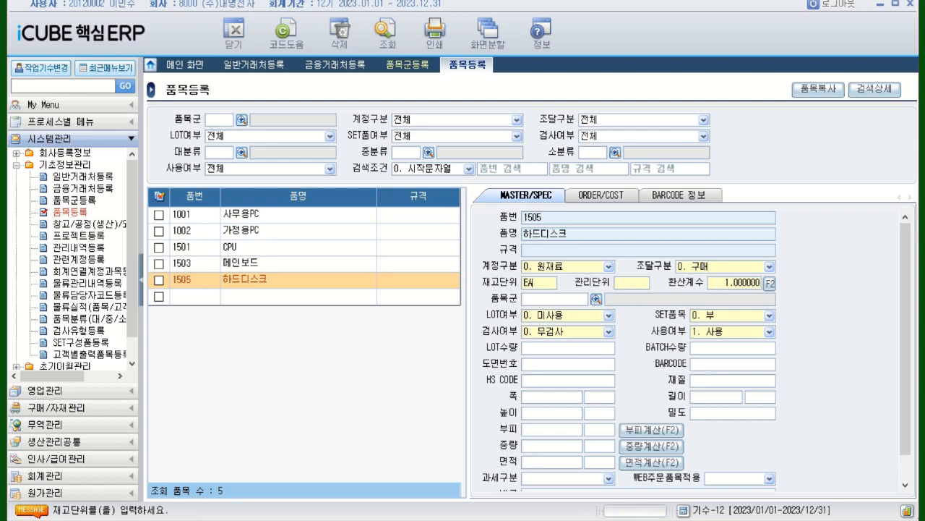
key("Return")
left_click(585, 299)
In the 하드디스크 item's ORDER/COST data, set LEAD TIME to 1 day and choose (주)천광 as the 주거래처
left_click(594, 196)
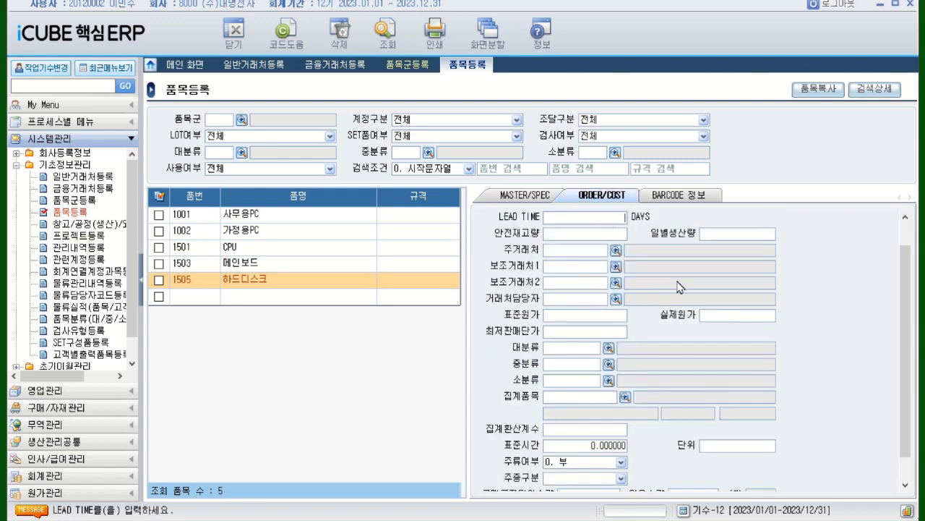
type("1")
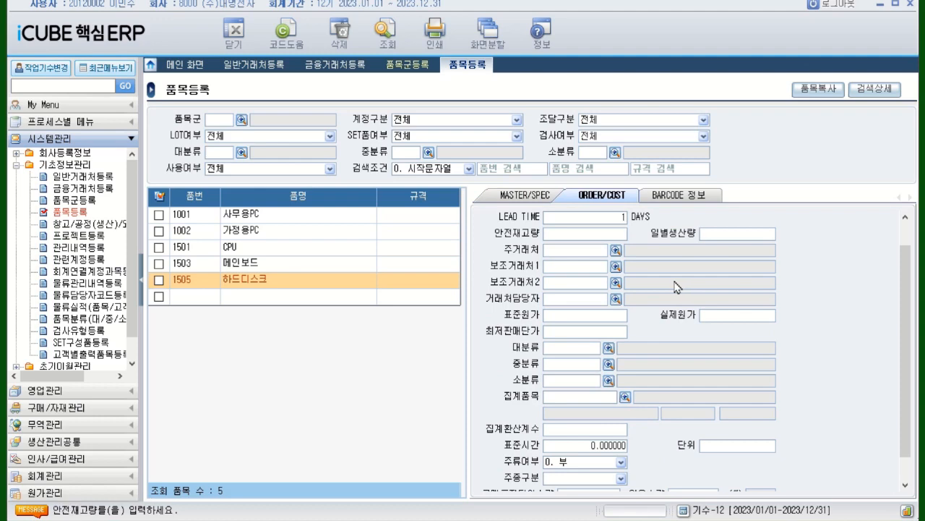
left_click(582, 249)
left_click(616, 251)
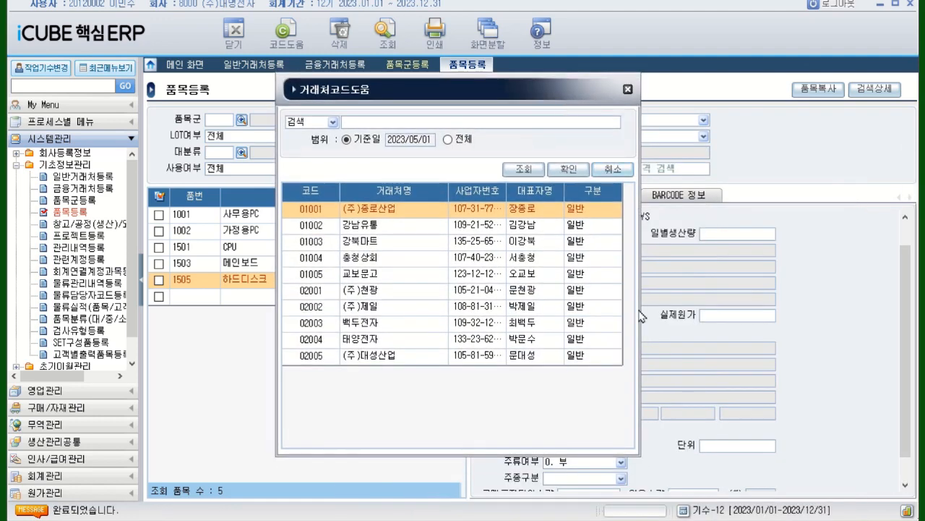
left_click(385, 296)
double_click(385, 297)
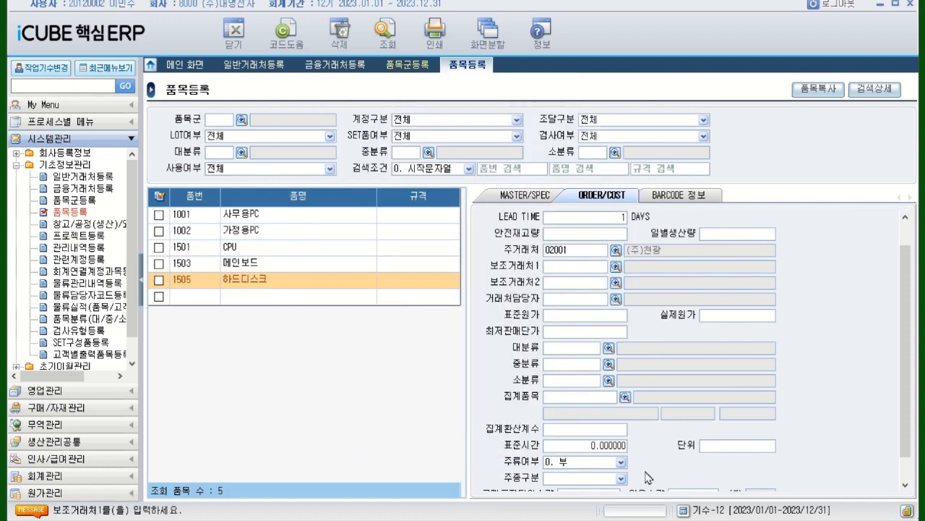
Set both the 표준원가 and the 실제원가 of the 하드디스크 item to 14,000
left_click(597, 318)
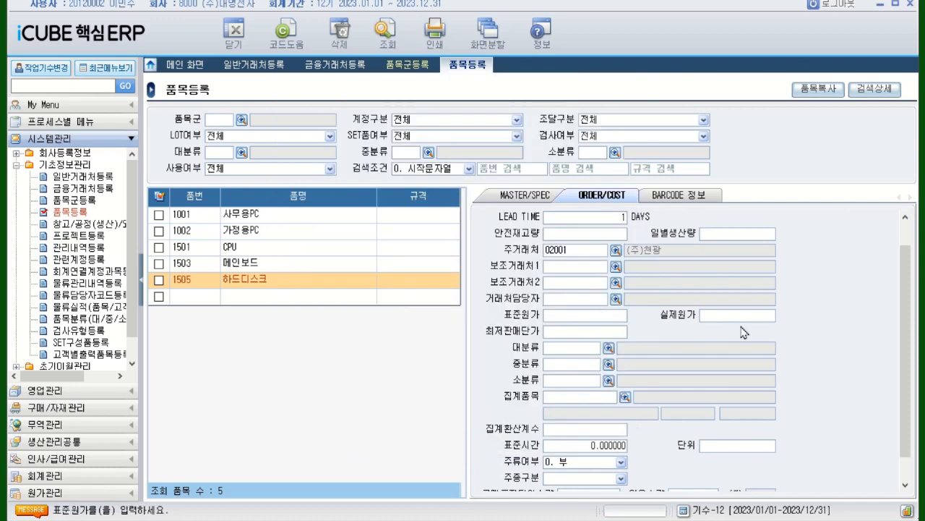
type("140000.00")
key("Return")
type("14000")
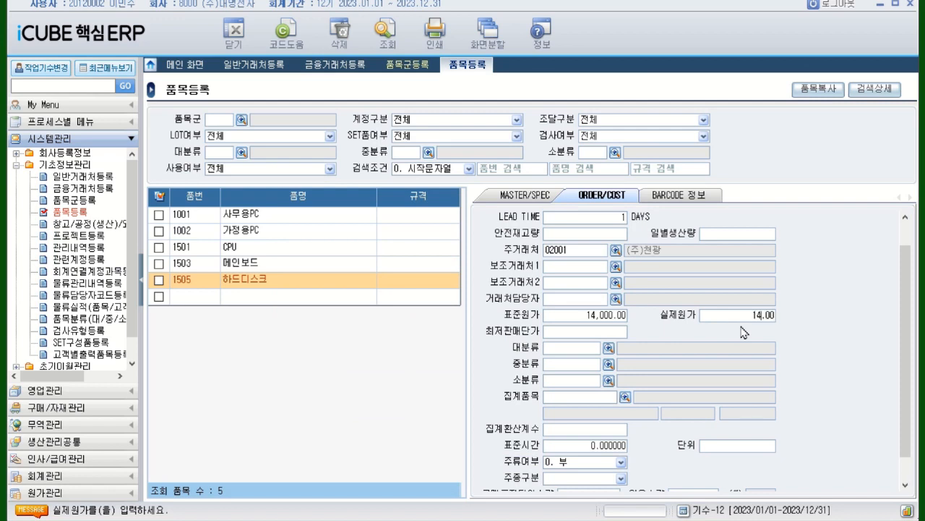
key("Return")
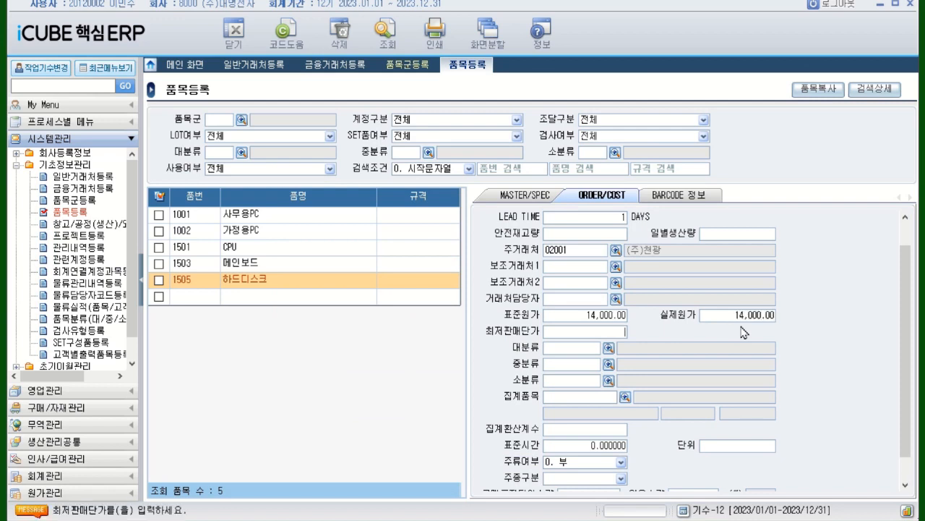
Enter a new item in the empty row with 품번 1507 and 품명 케이스
left_click(196, 298)
type("1507")
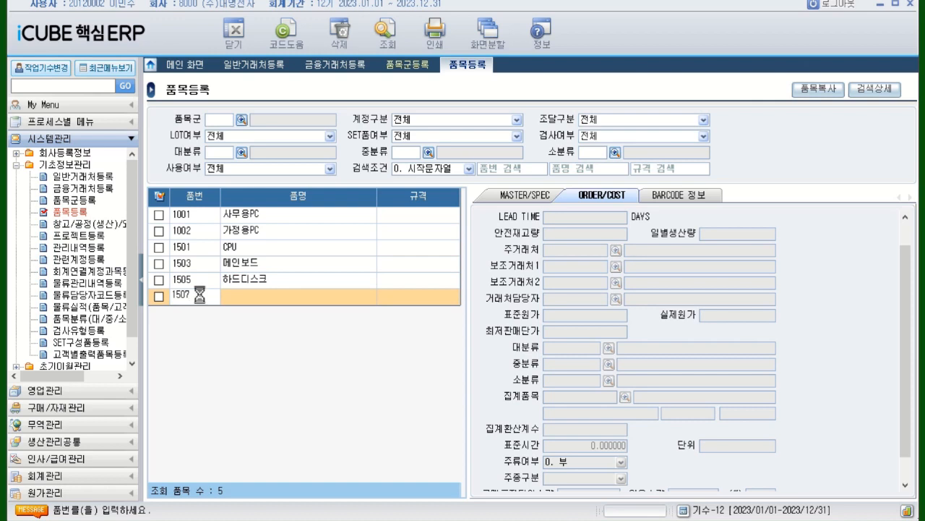
key("Return")
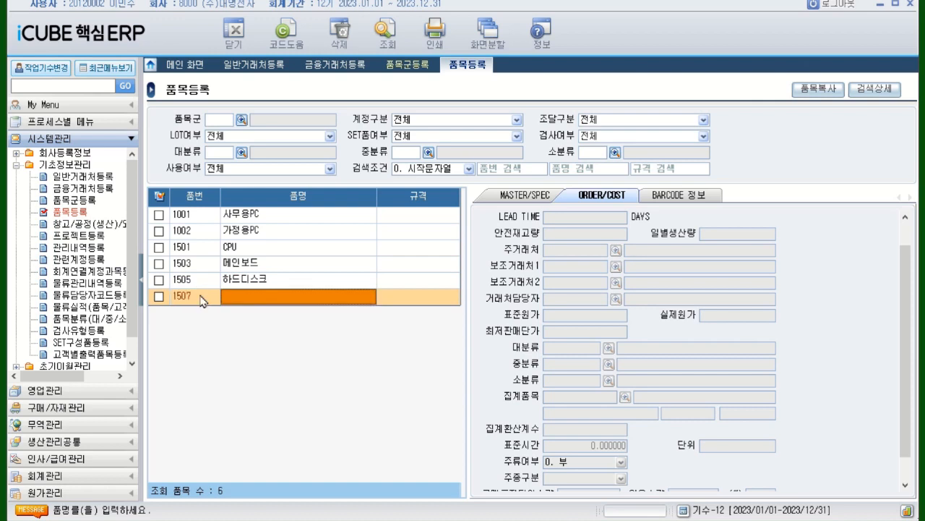
type("ZPDL")
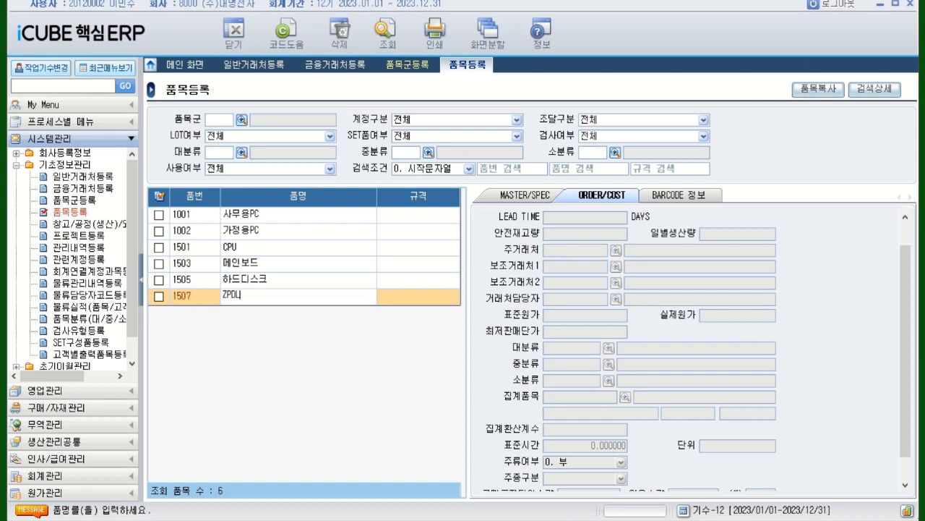
type("TM")
key("BackSpace")
key("BackSpace")
key("BackSpace")
key("BackSpace")
key("BackSpace")
key("BackSpace")
type("케이스")
key("Return")
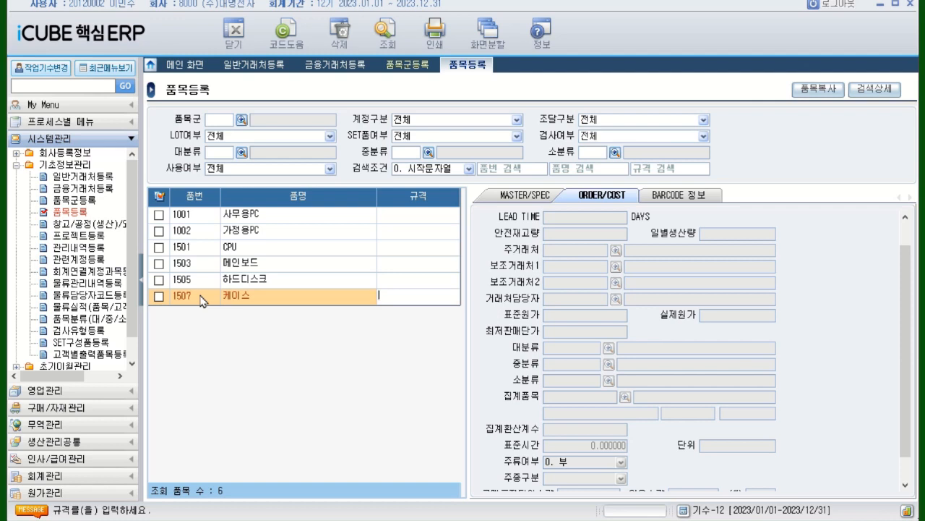
In the 케이스 item's MASTER/SPEC data, set 계정구분 to 0. 원재료, 조달구분 to 0. 구매, and both 재고단위 and 관리단위 to EA
key("Return")
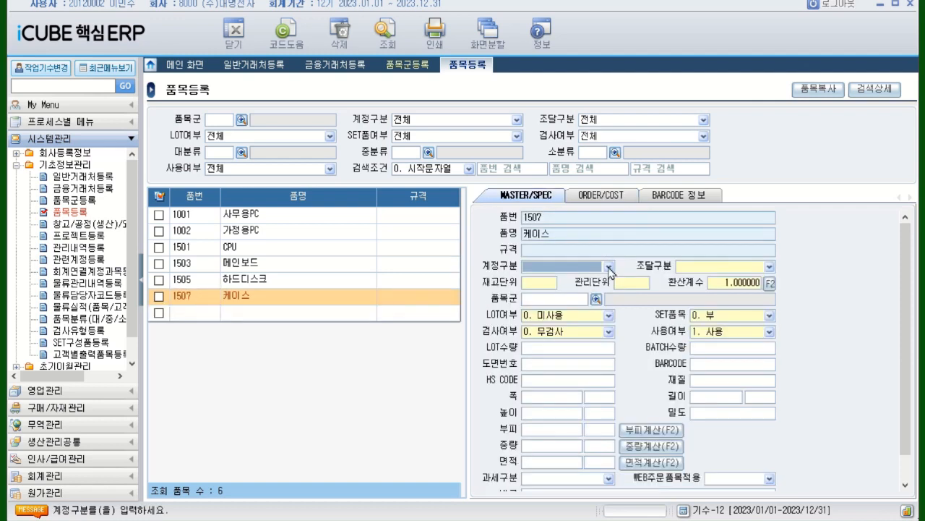
left_click(610, 266)
left_click(585, 281)
left_click(770, 268)
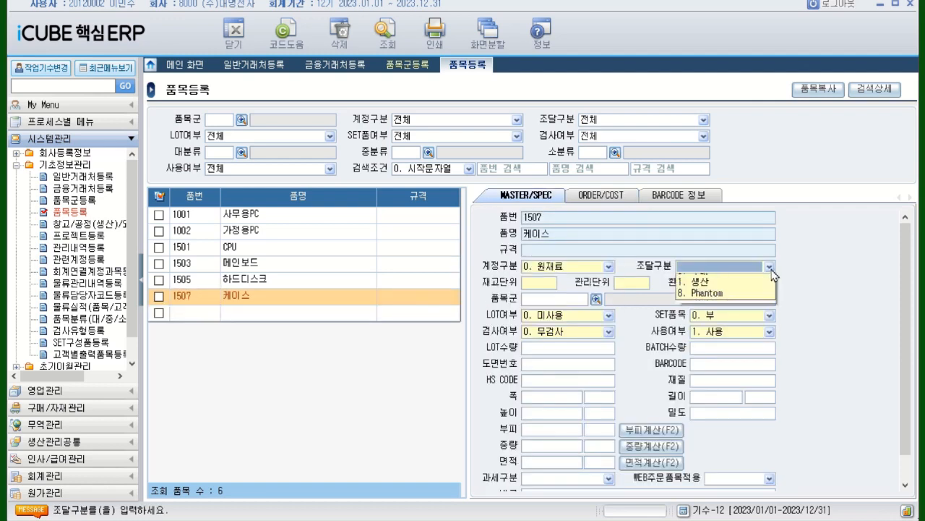
left_click(723, 280)
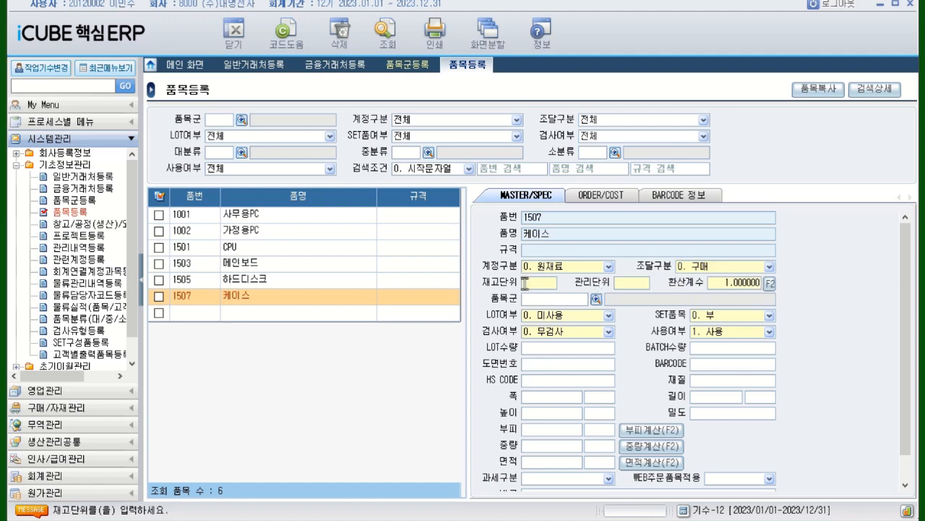
type("EA")
left_click(568, 300)
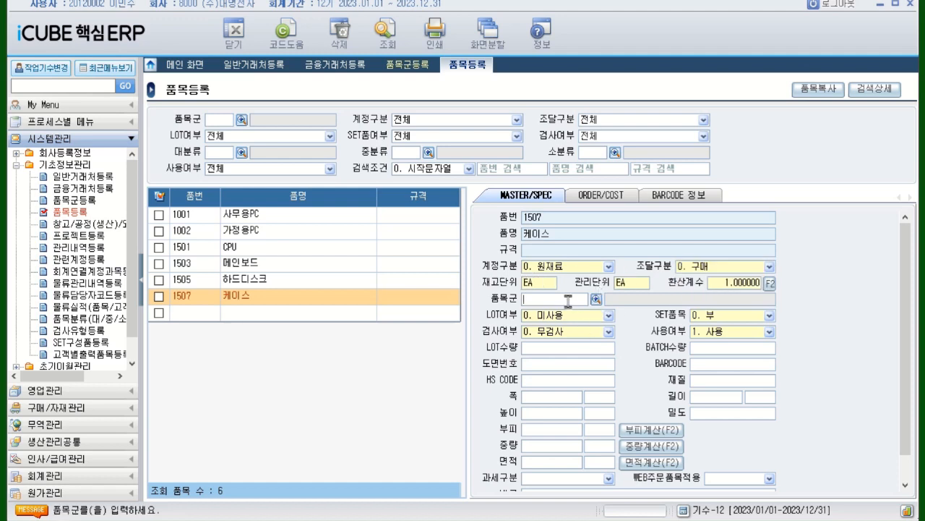
In the 케이스 item's ORDER/COST data, set LEAD TIME to 1 day and choose (주)천광 as the 주거래처
left_click(603, 196)
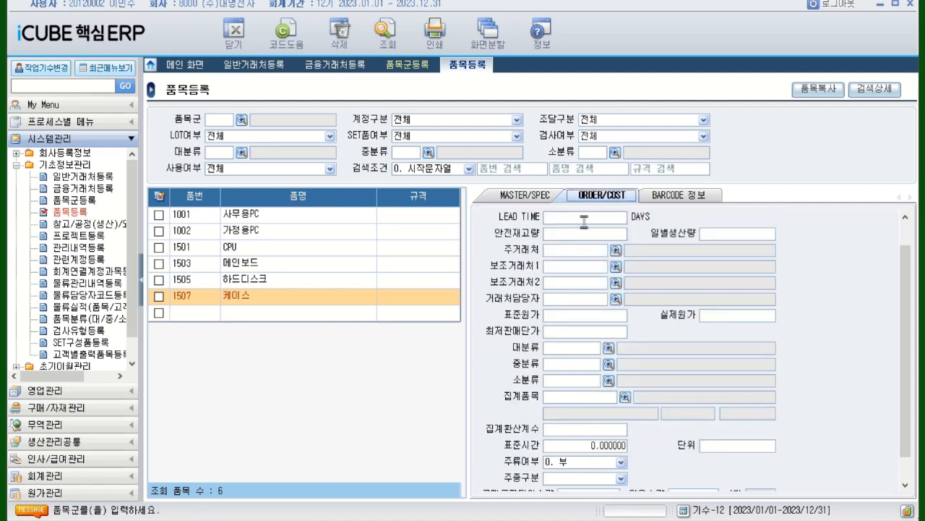
left_click(584, 218)
key("Return")
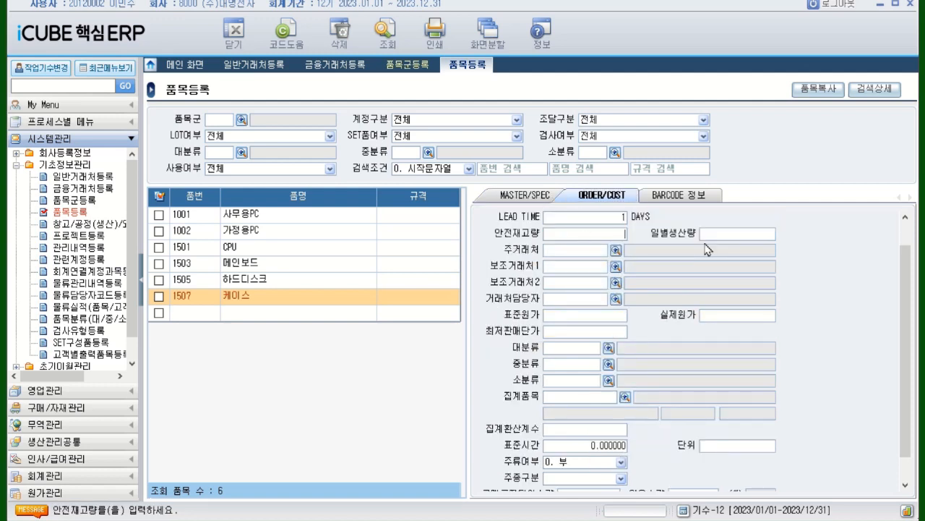
left_click(617, 252)
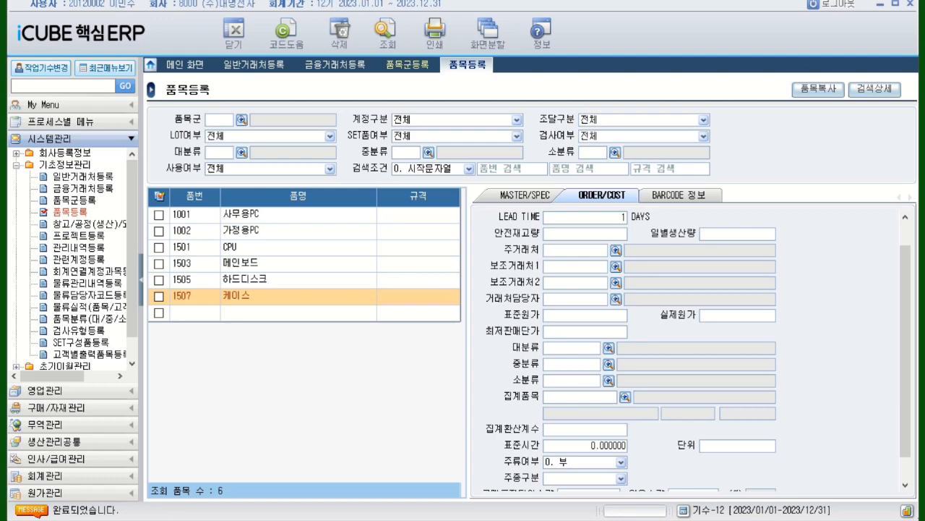
left_click_drag(610, 128, 409, 138)
double_click(409, 343)
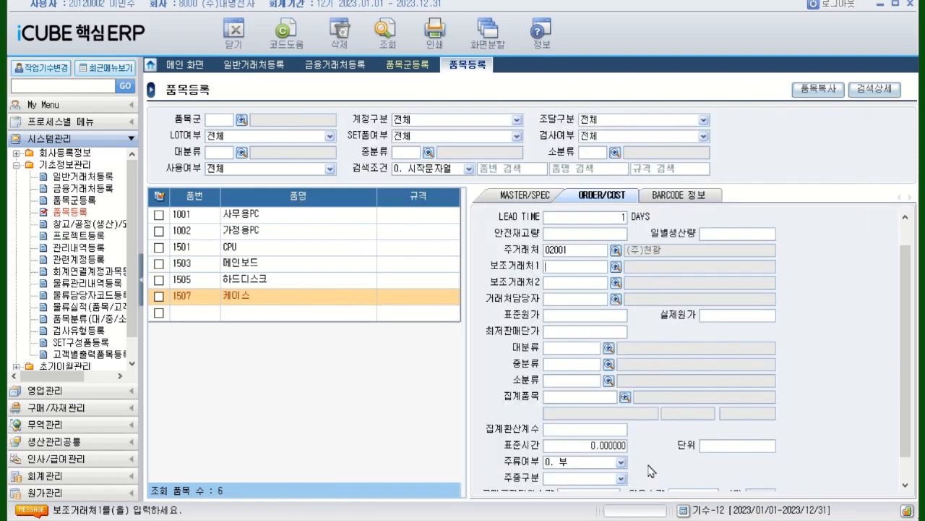
Set both the 표준원가 and the 실제원가 of the 케이스 item to 16,000 and move on to the empty item row
left_click(585, 315)
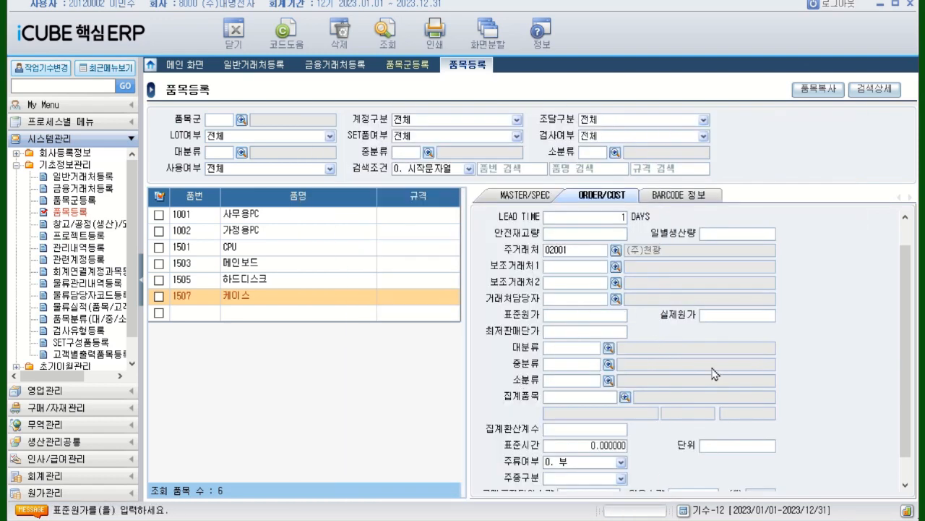
type("16000")
key("Return")
type("16000")
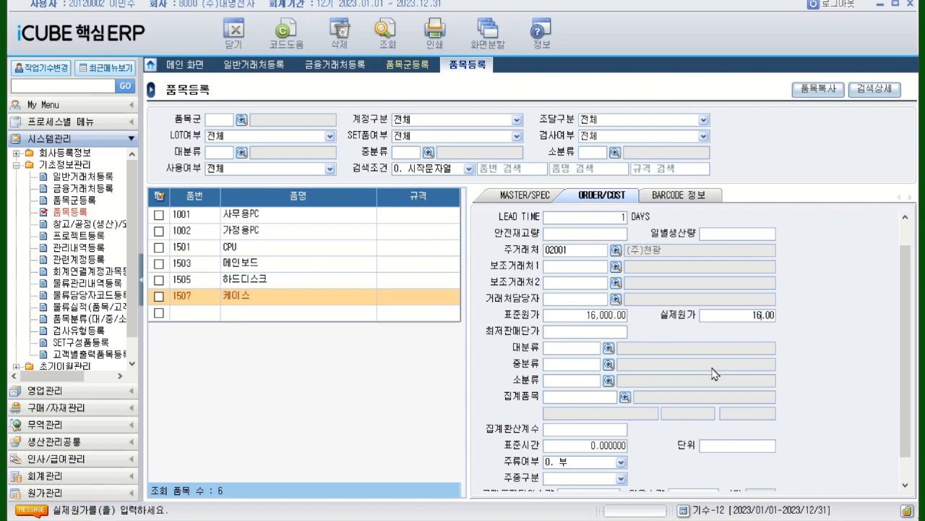
key("Return")
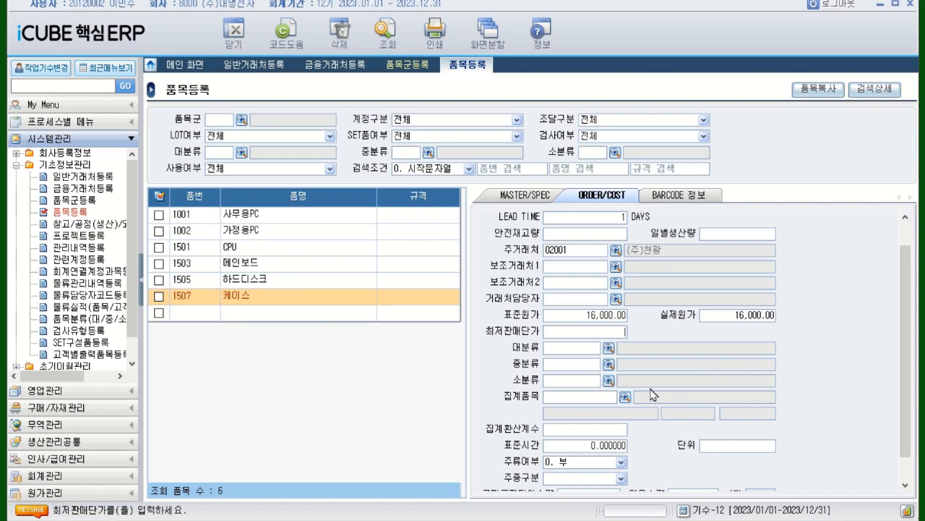
left_click(211, 320)
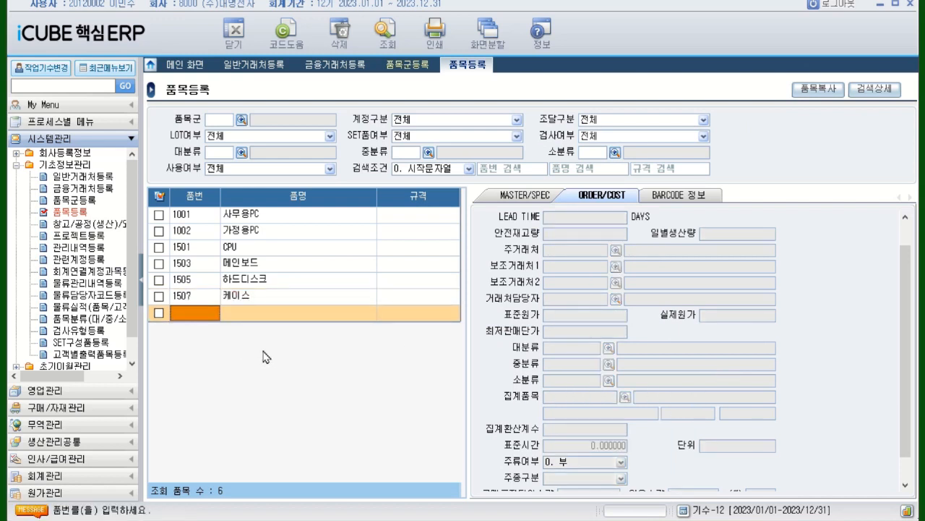